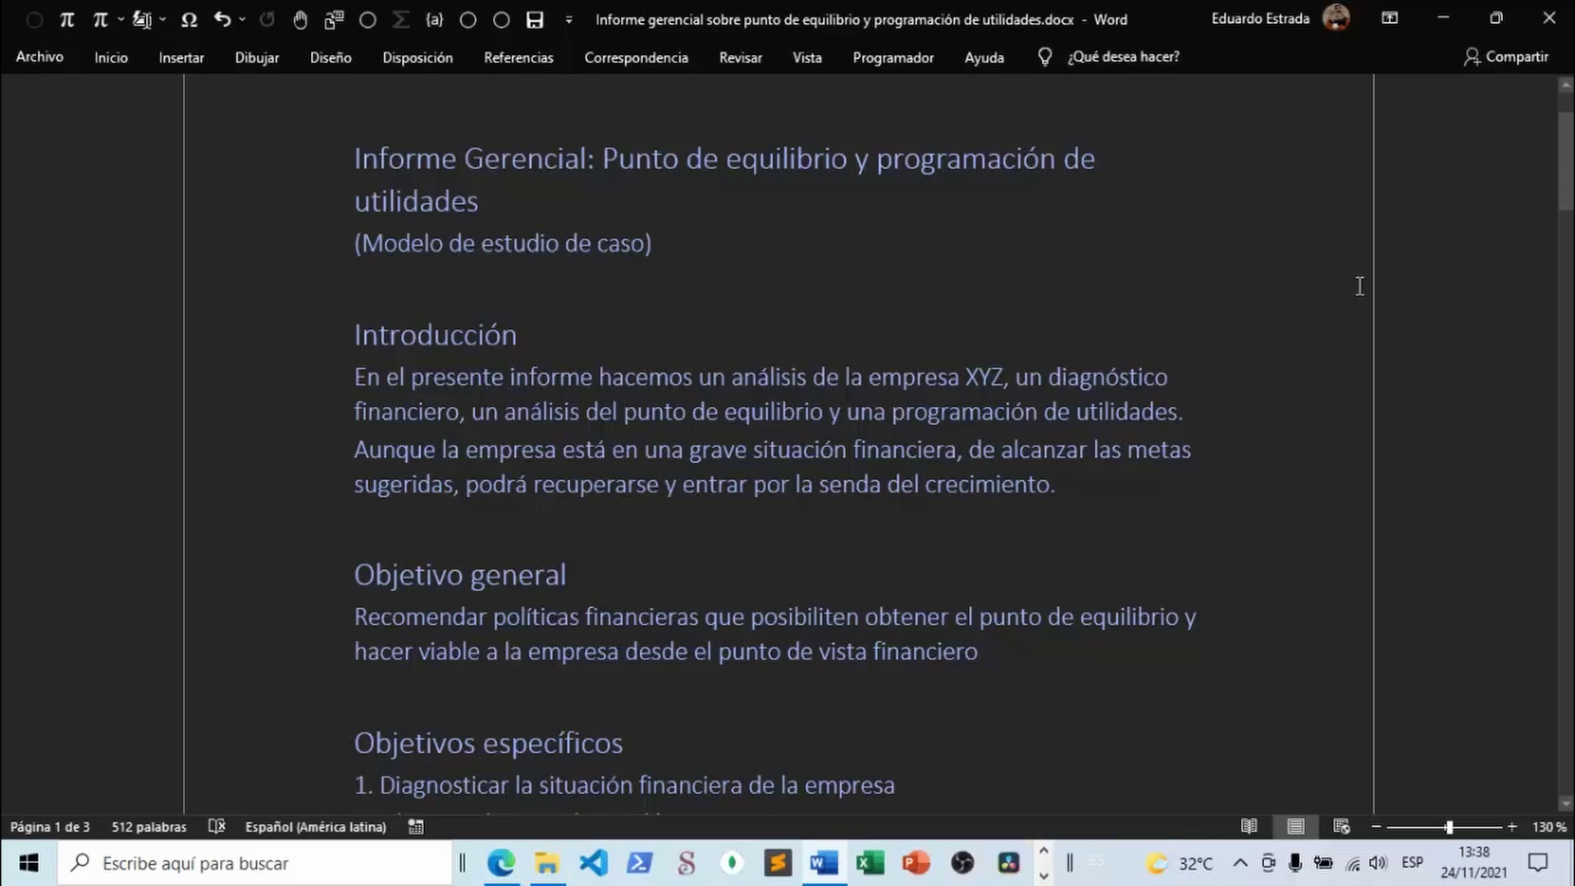
- Scroll down to the break-even sentence and select the expression 7250/(1,52-0,833)
drag(1567, 177, 1570, 244)
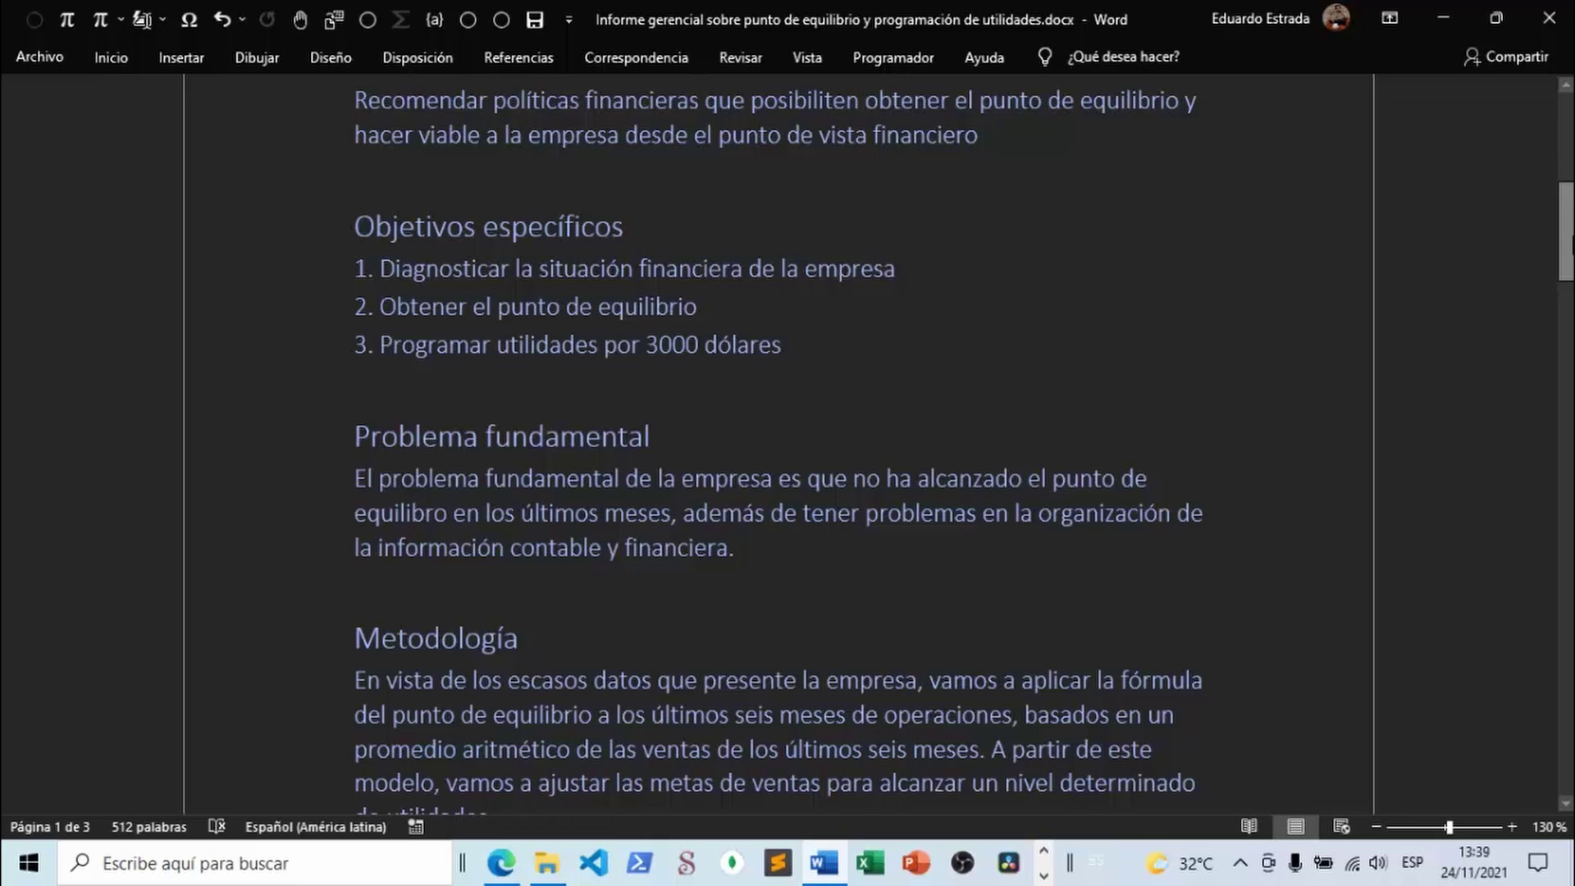
drag(1570, 246, 1570, 392)
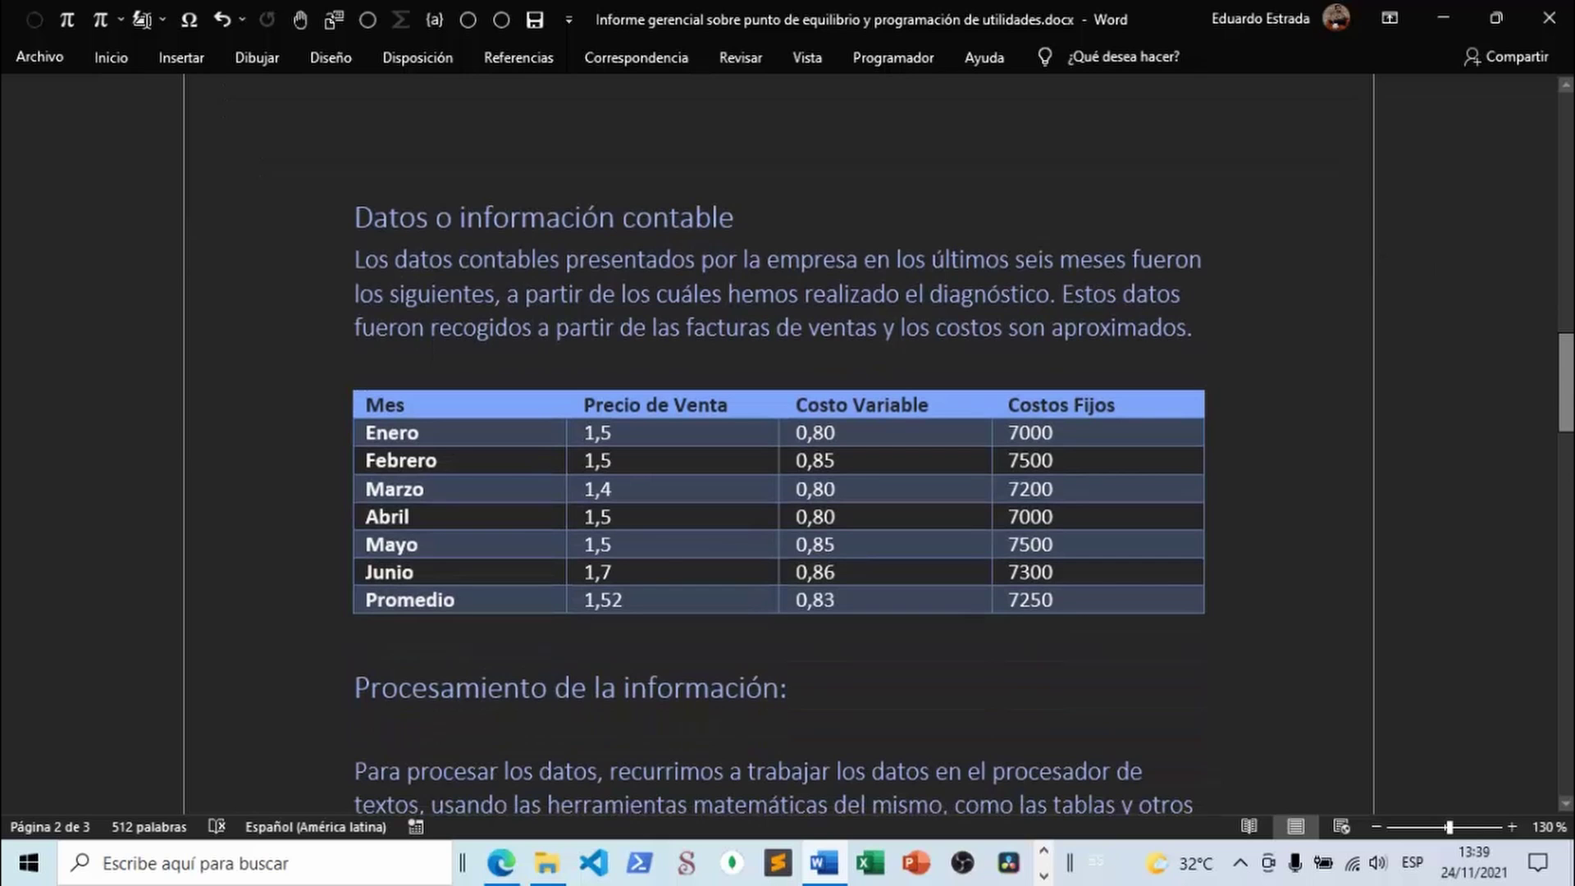
drag(1570, 392, 1570, 402)
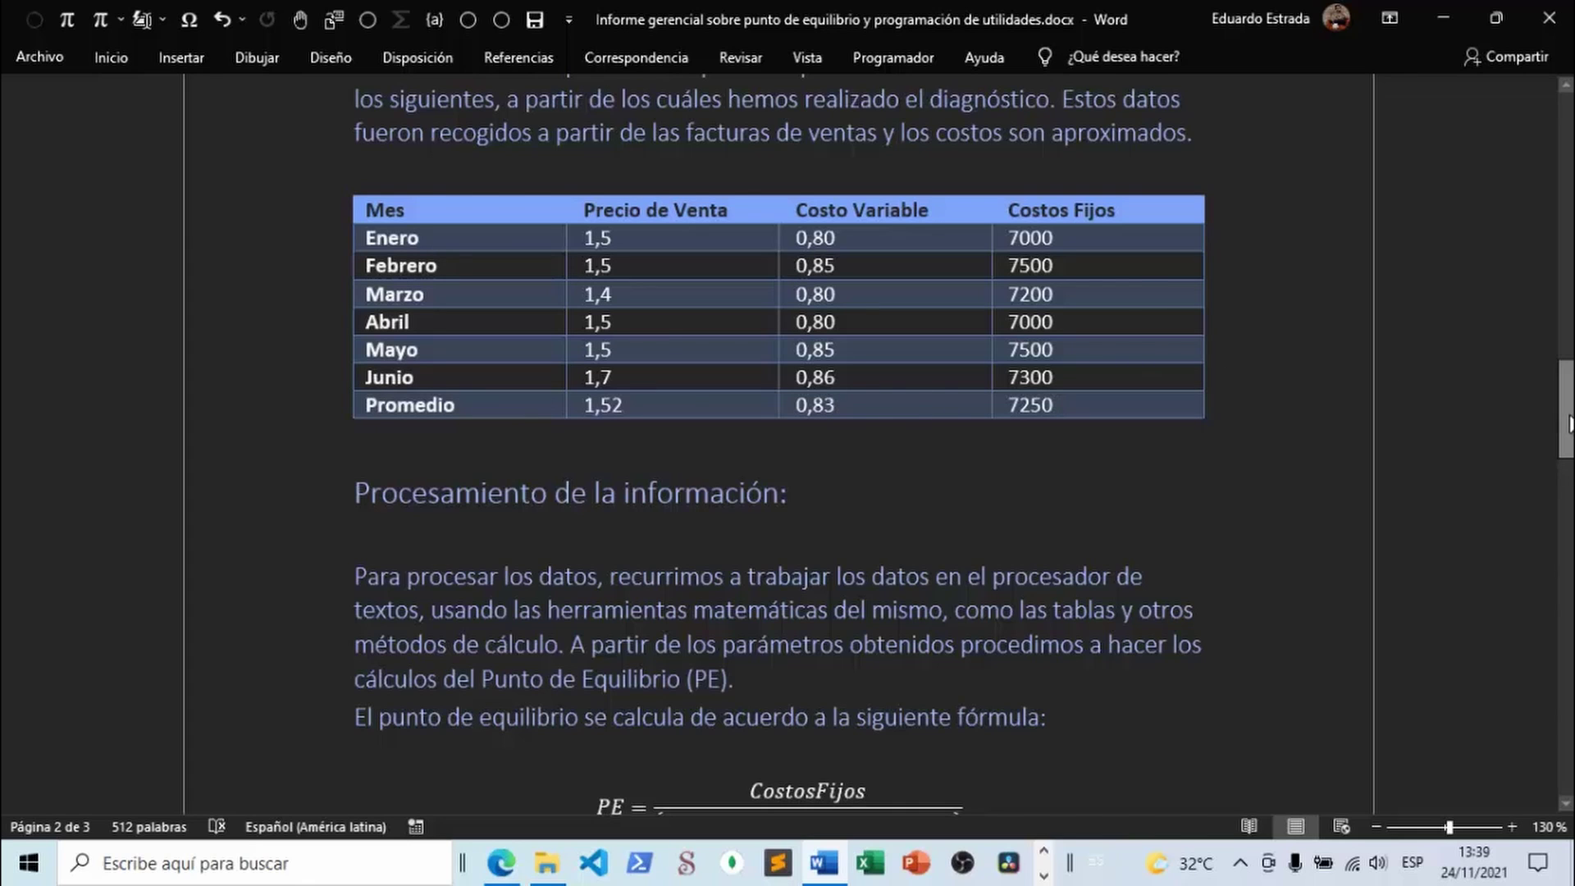
mouse_move(1569, 424)
mouse_down()
mouse_move(1569, 437)
mouse_move(1569, 423)
mouse_up()
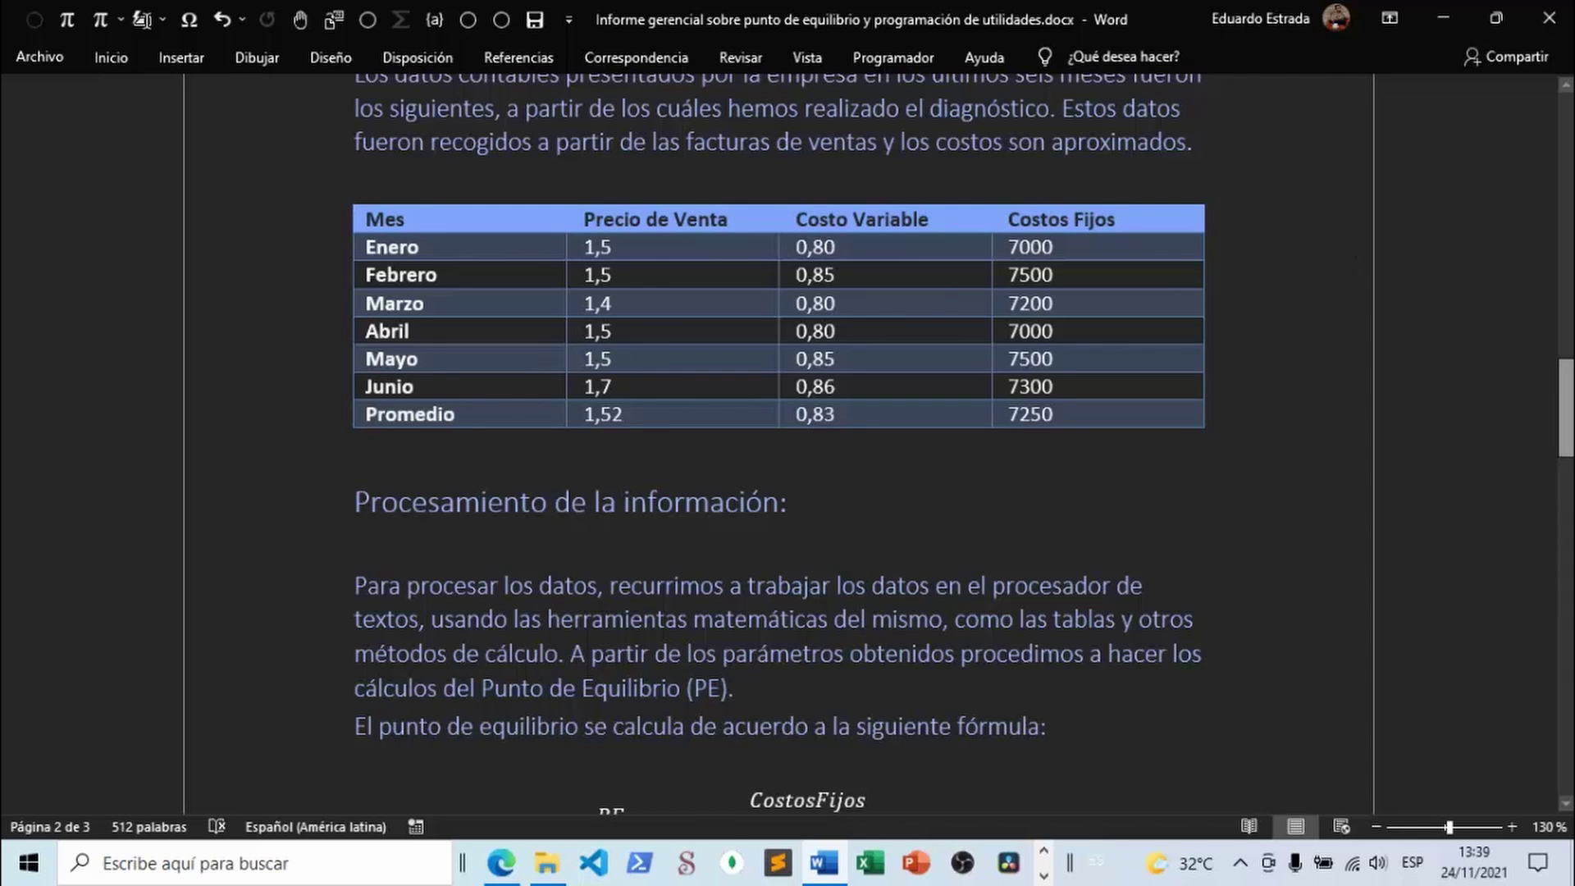
drag(1566, 408, 1565, 447)
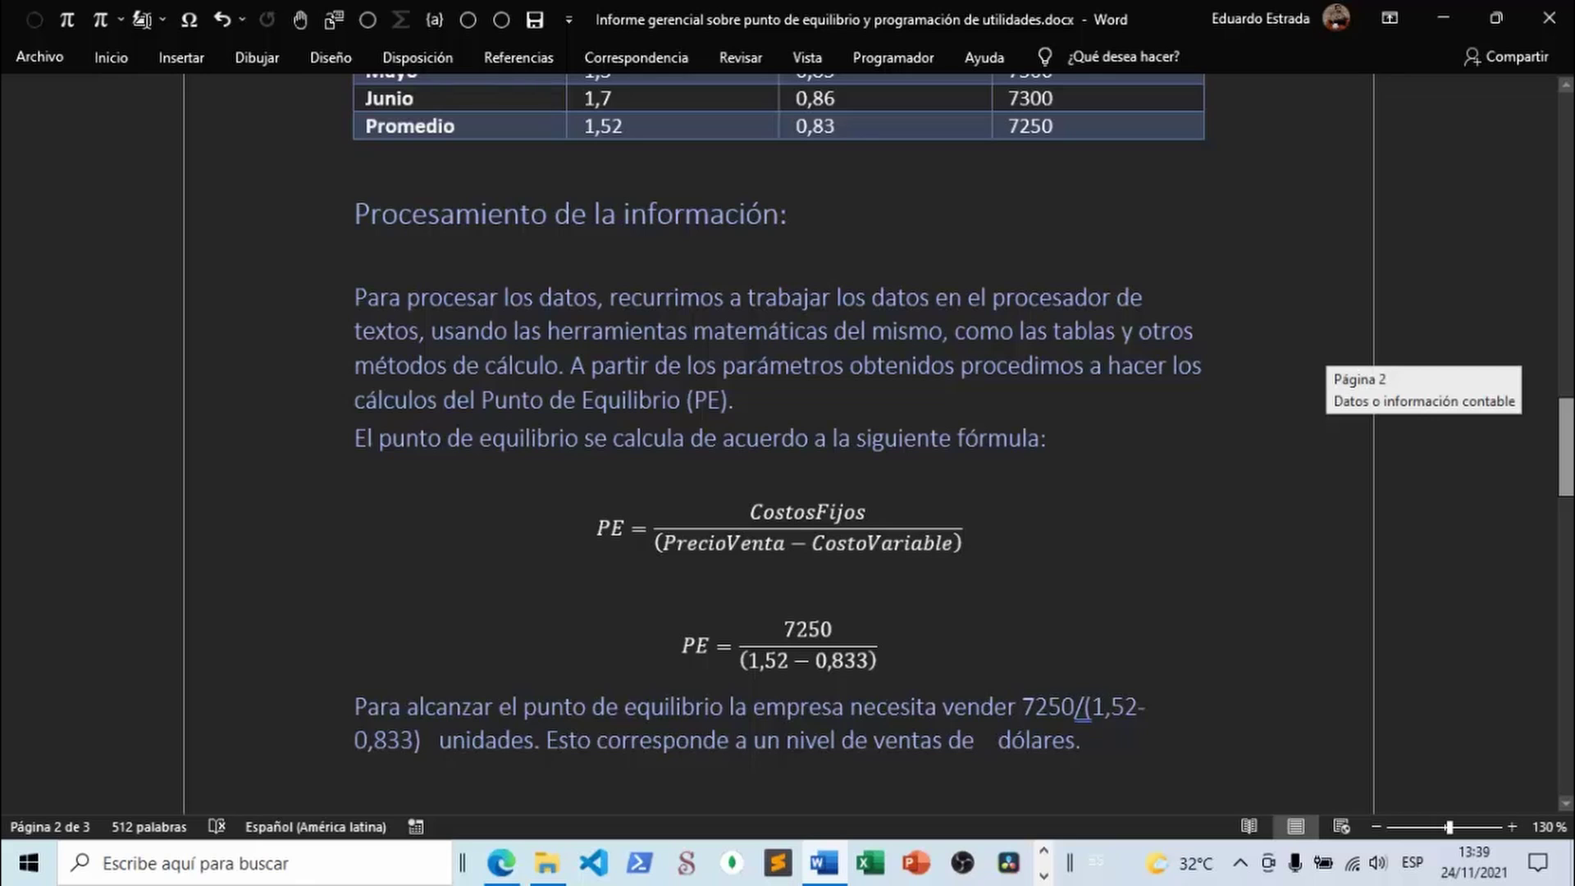
drag(1565, 447, 1566, 471)
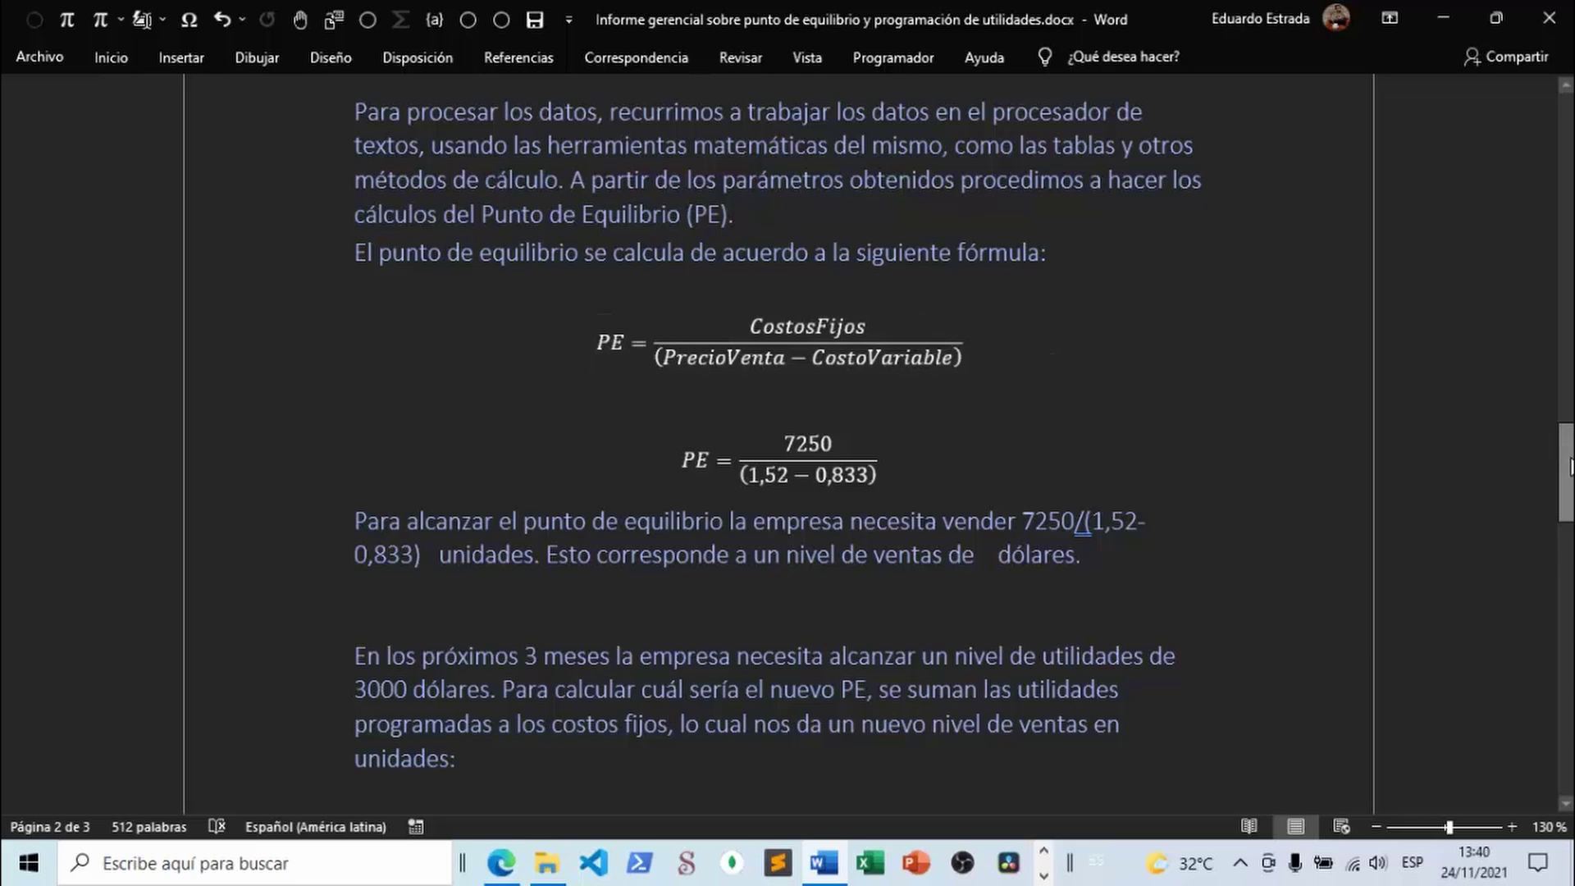
drag(1569, 472, 1570, 494)
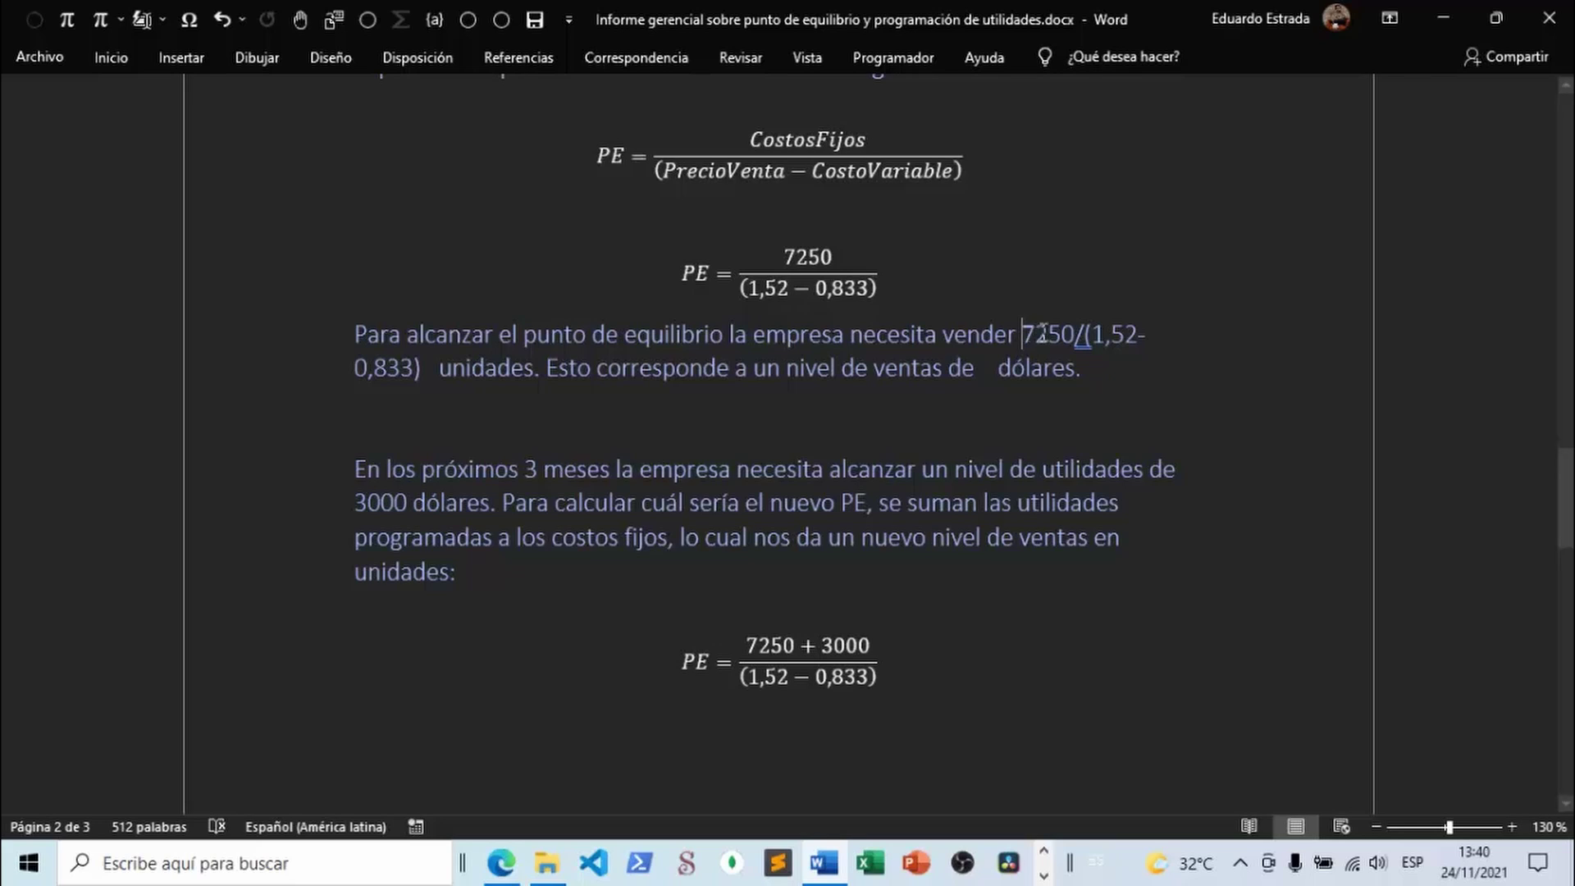
drag(1022, 334, 1146, 340)
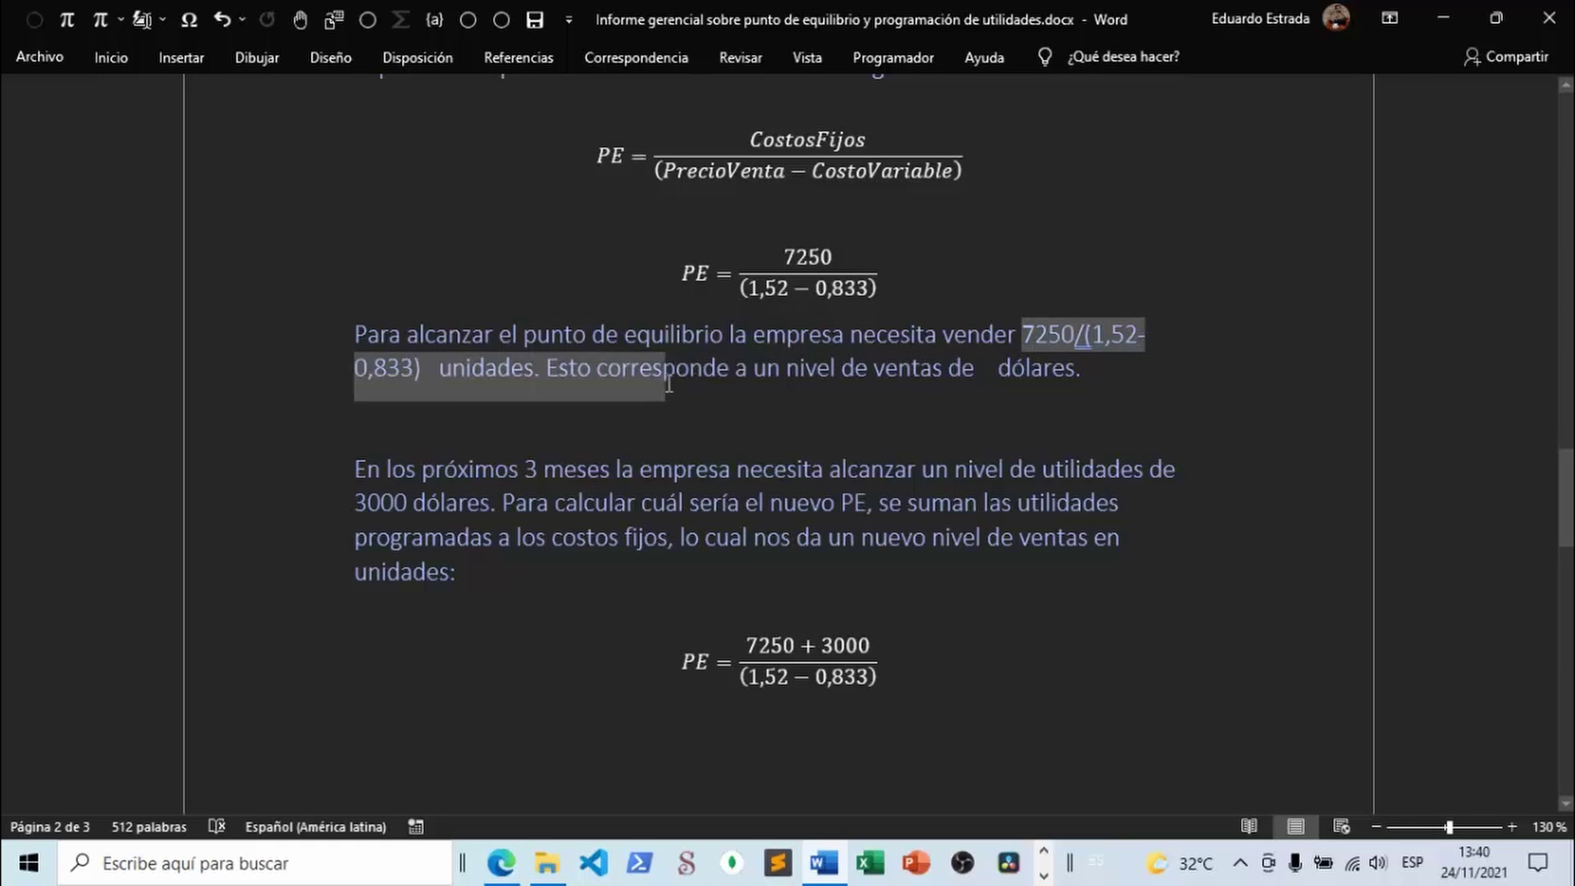
drag(1146, 340, 430, 384)
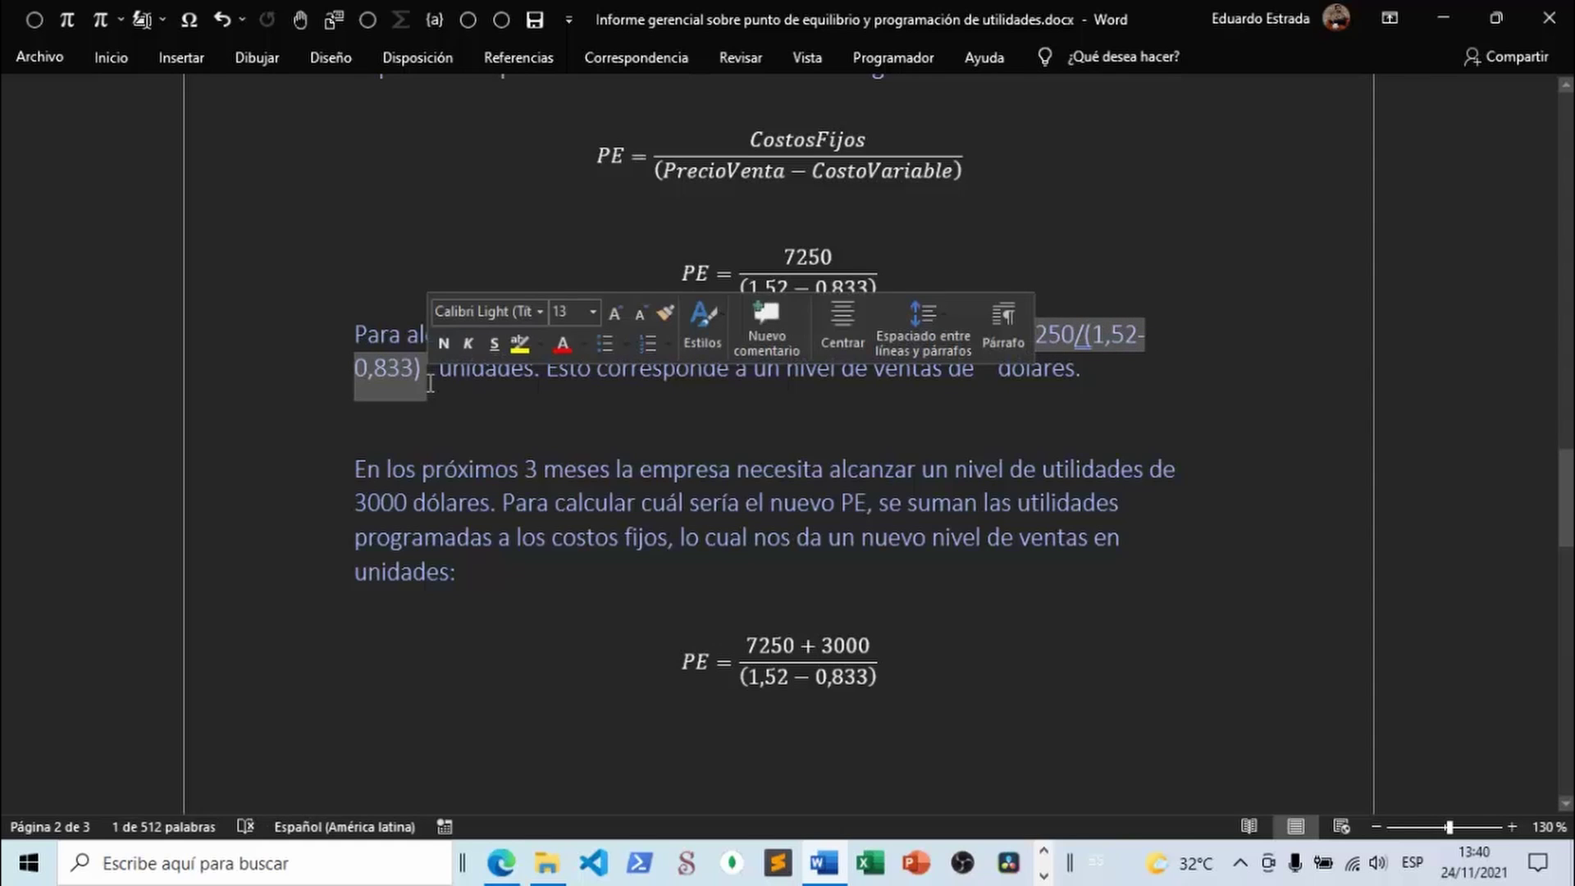
- Calculate the expression, paste 10553,13 in its place, and select the new unit figure
click(35, 19)
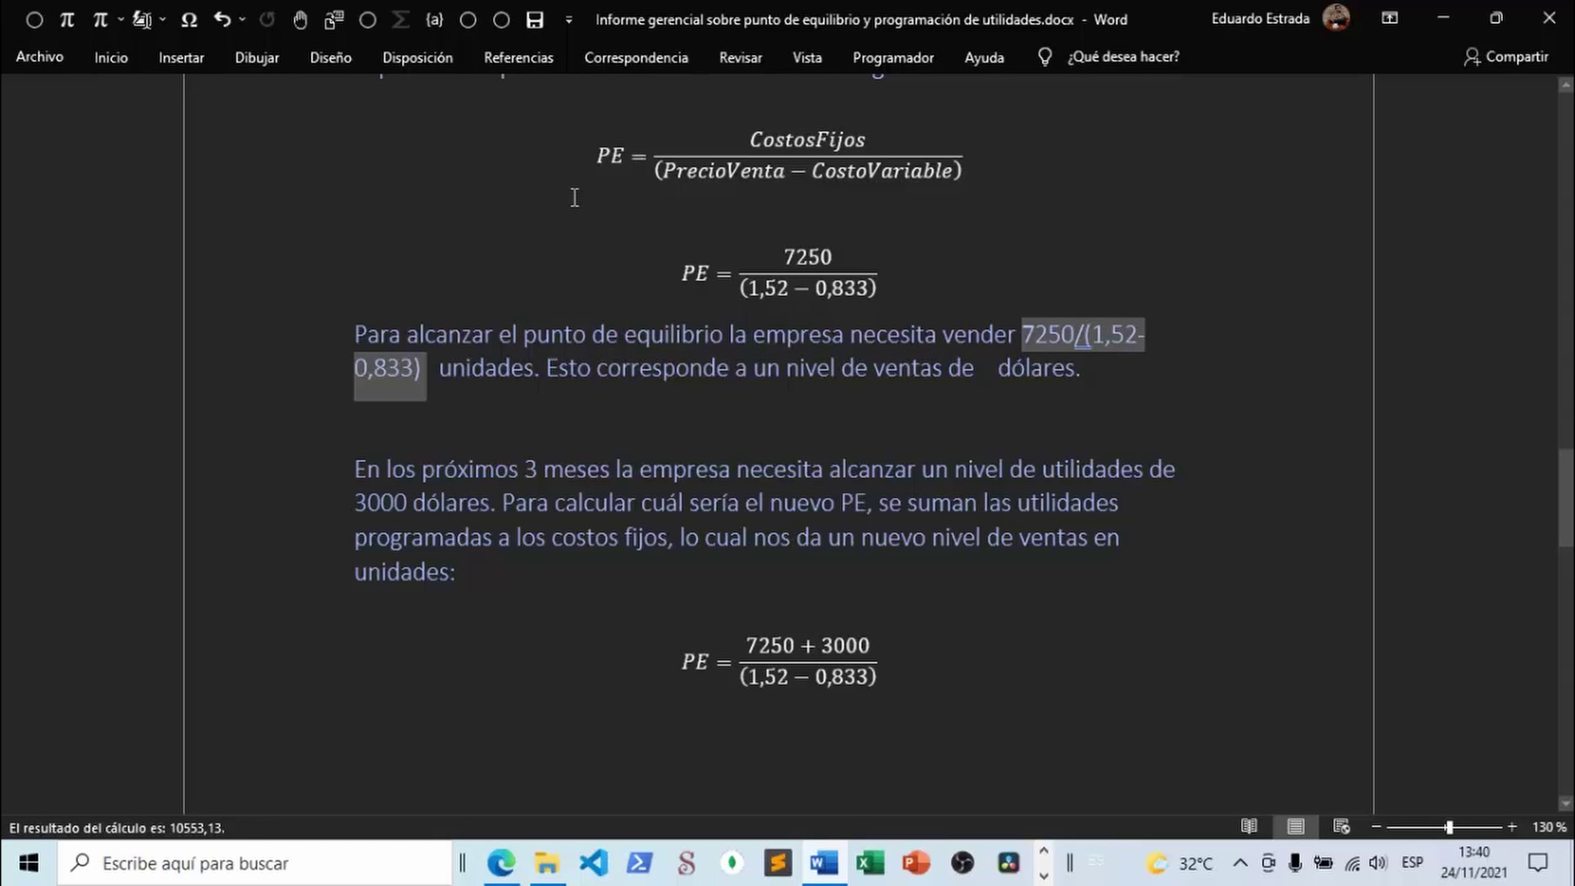
key(alt)
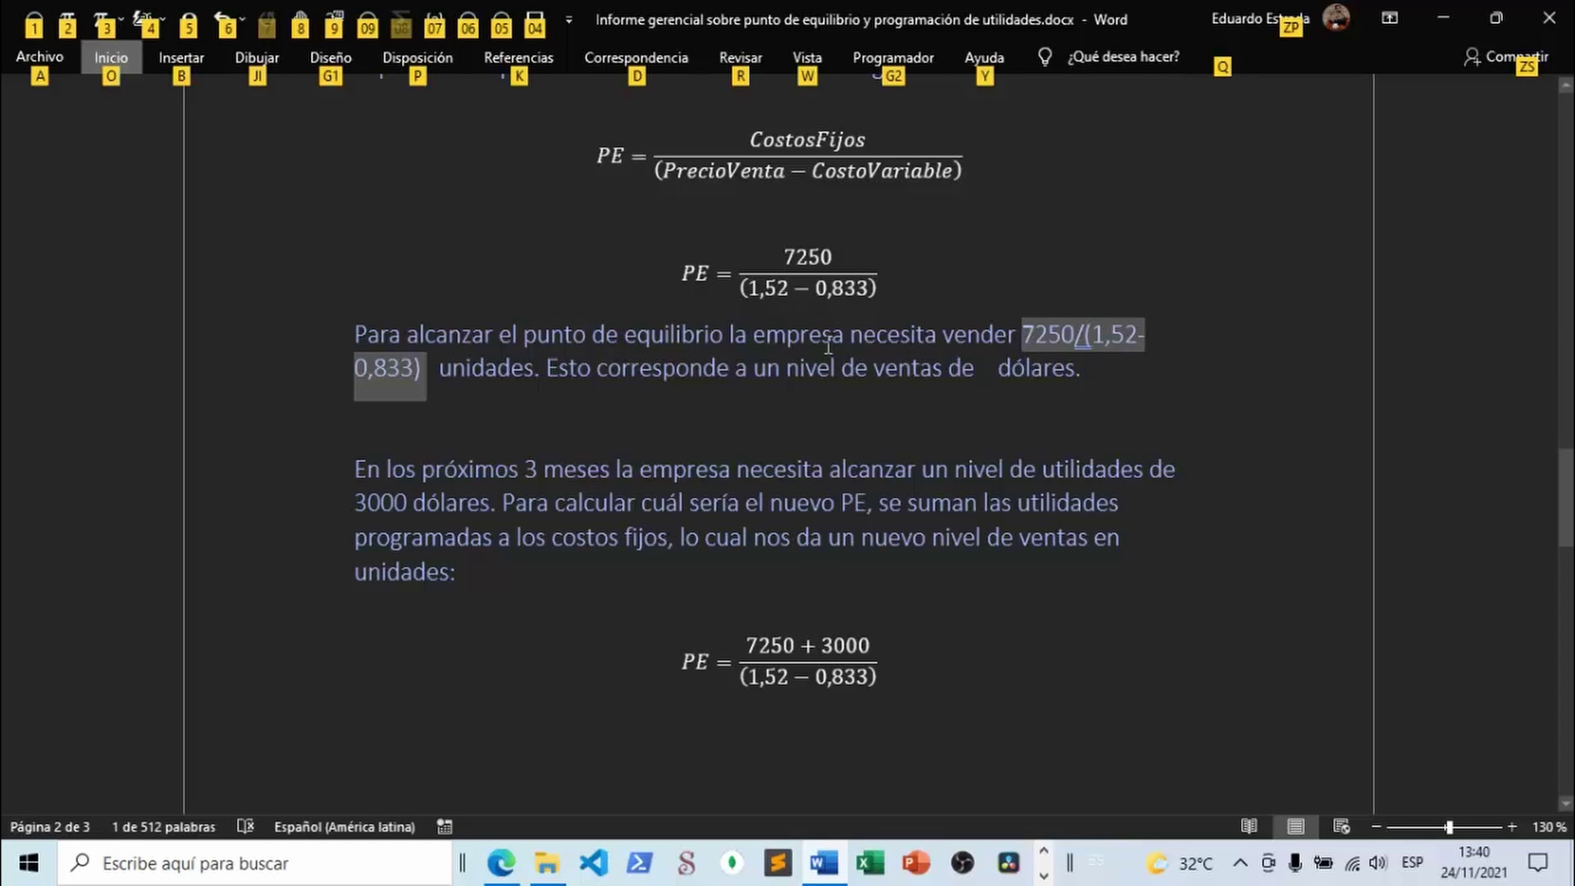
key(Escape)
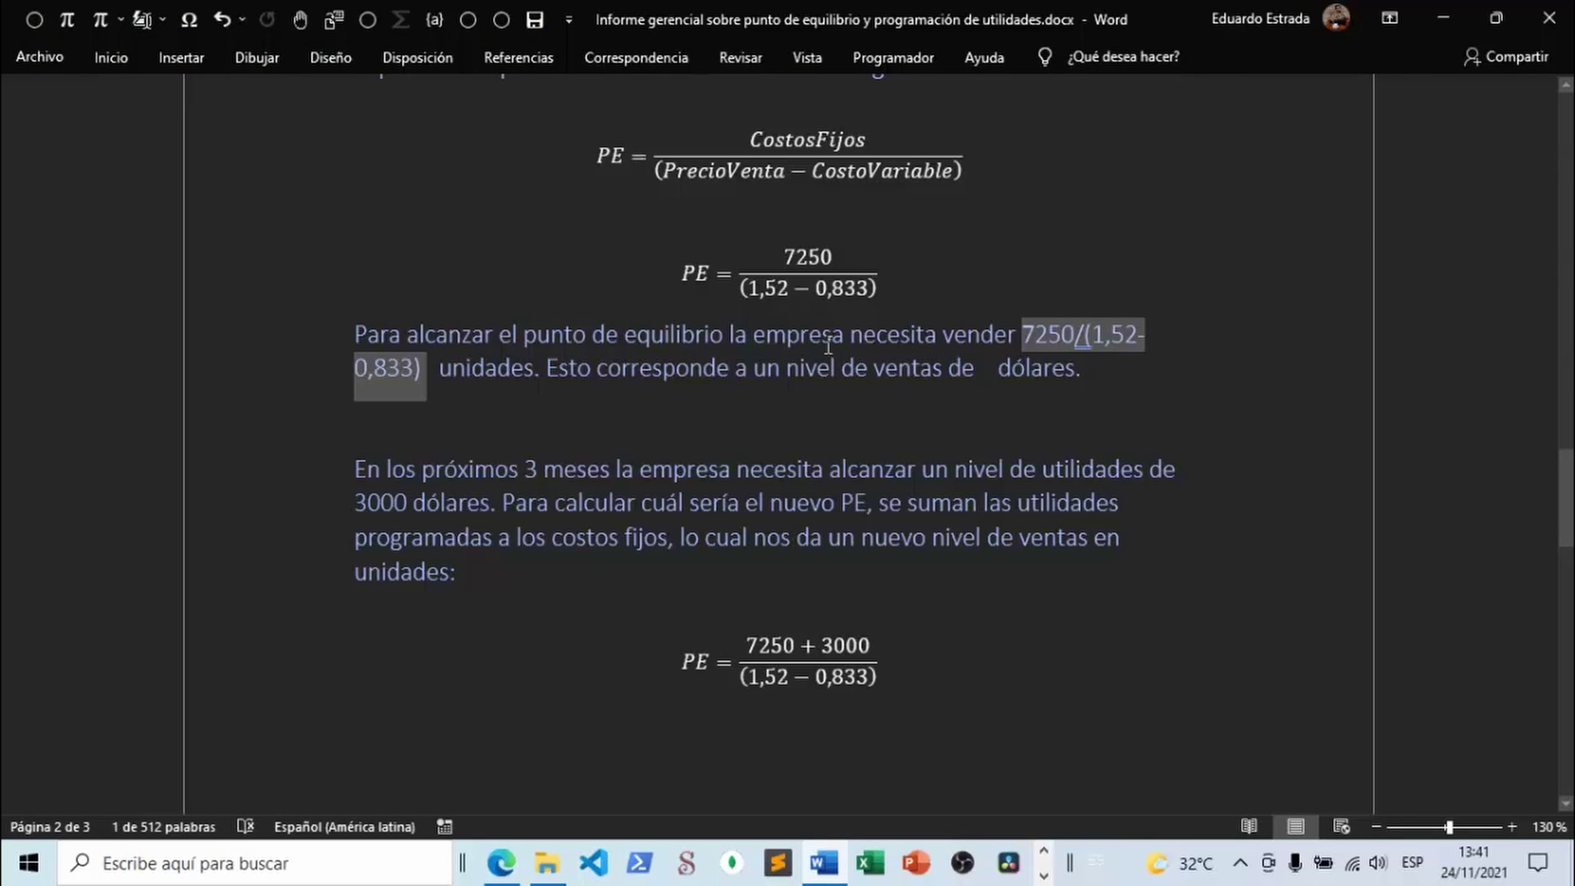
key(alt)
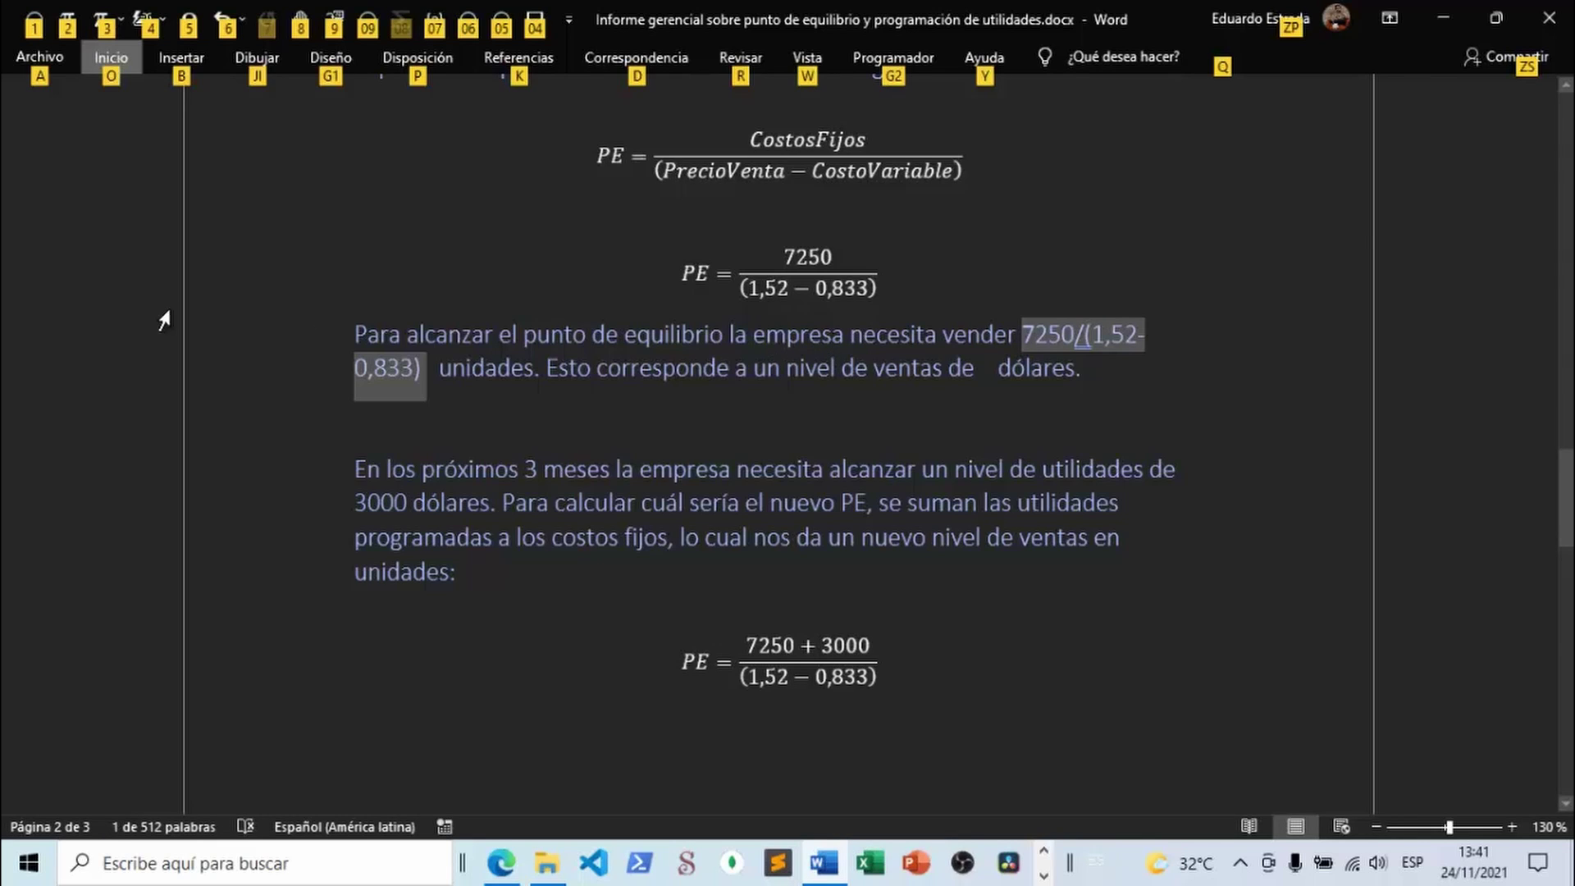
click(35, 32)
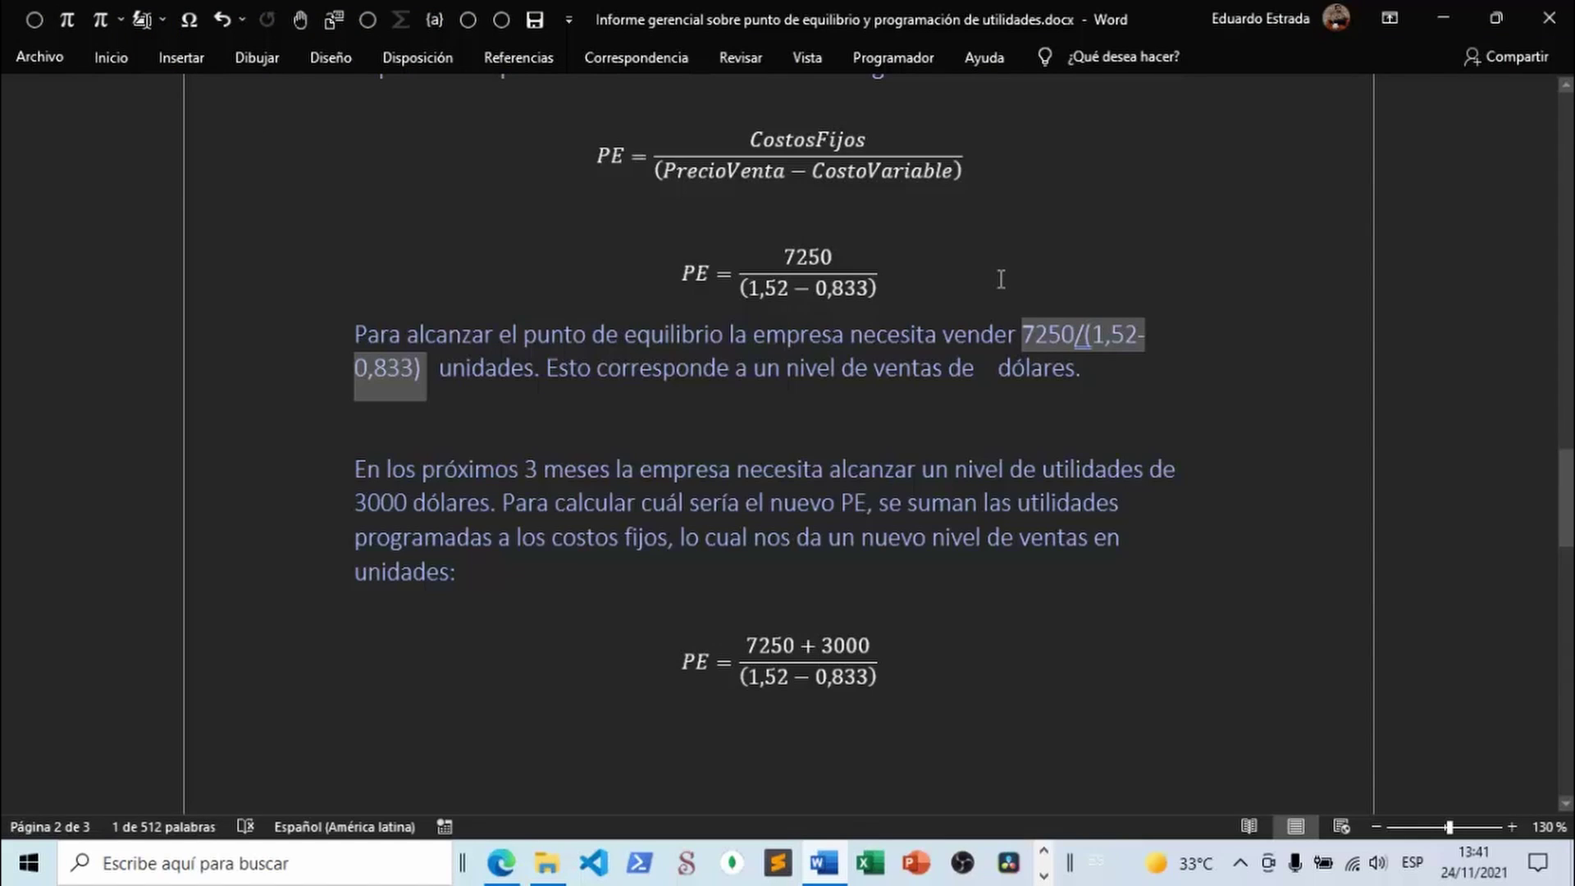
text(10553,13)
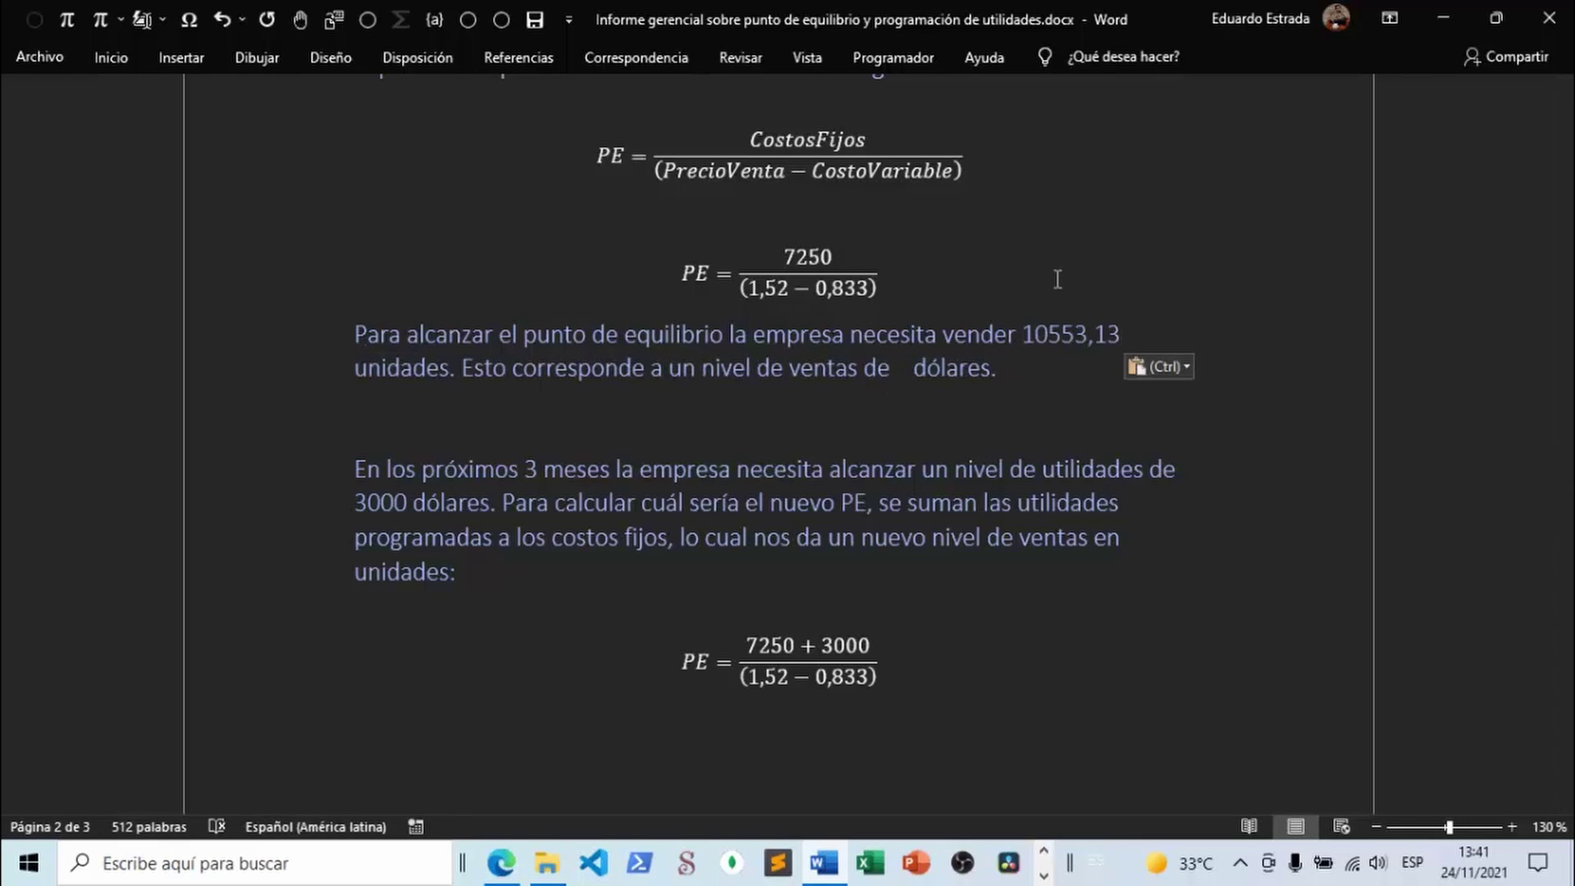
click(1049, 336)
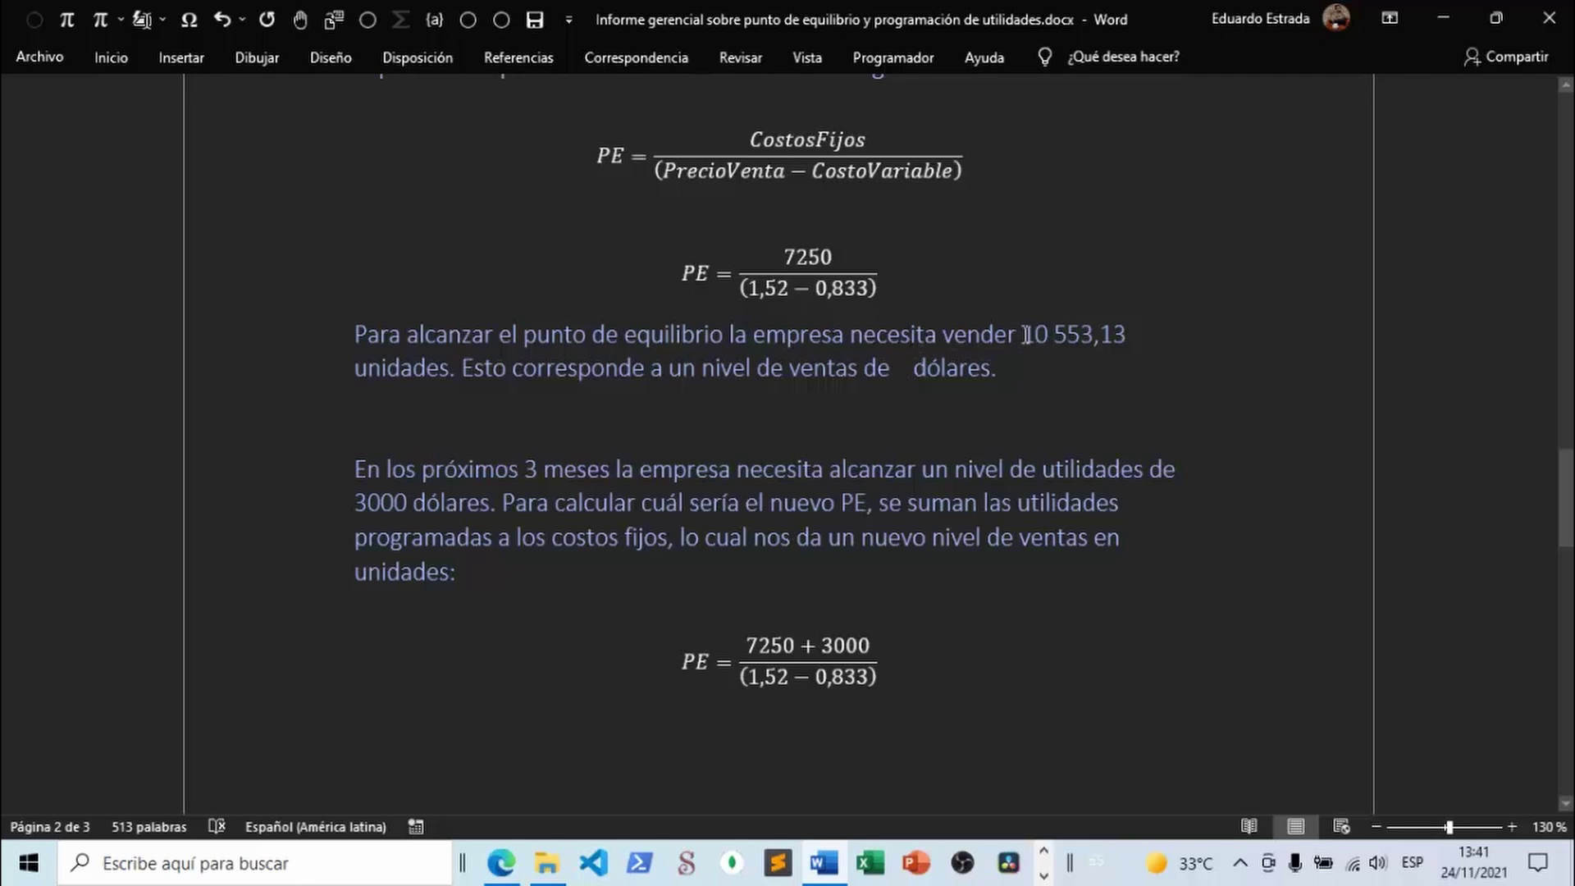
drag(1026, 337, 1120, 332)
key(ctrl+c)
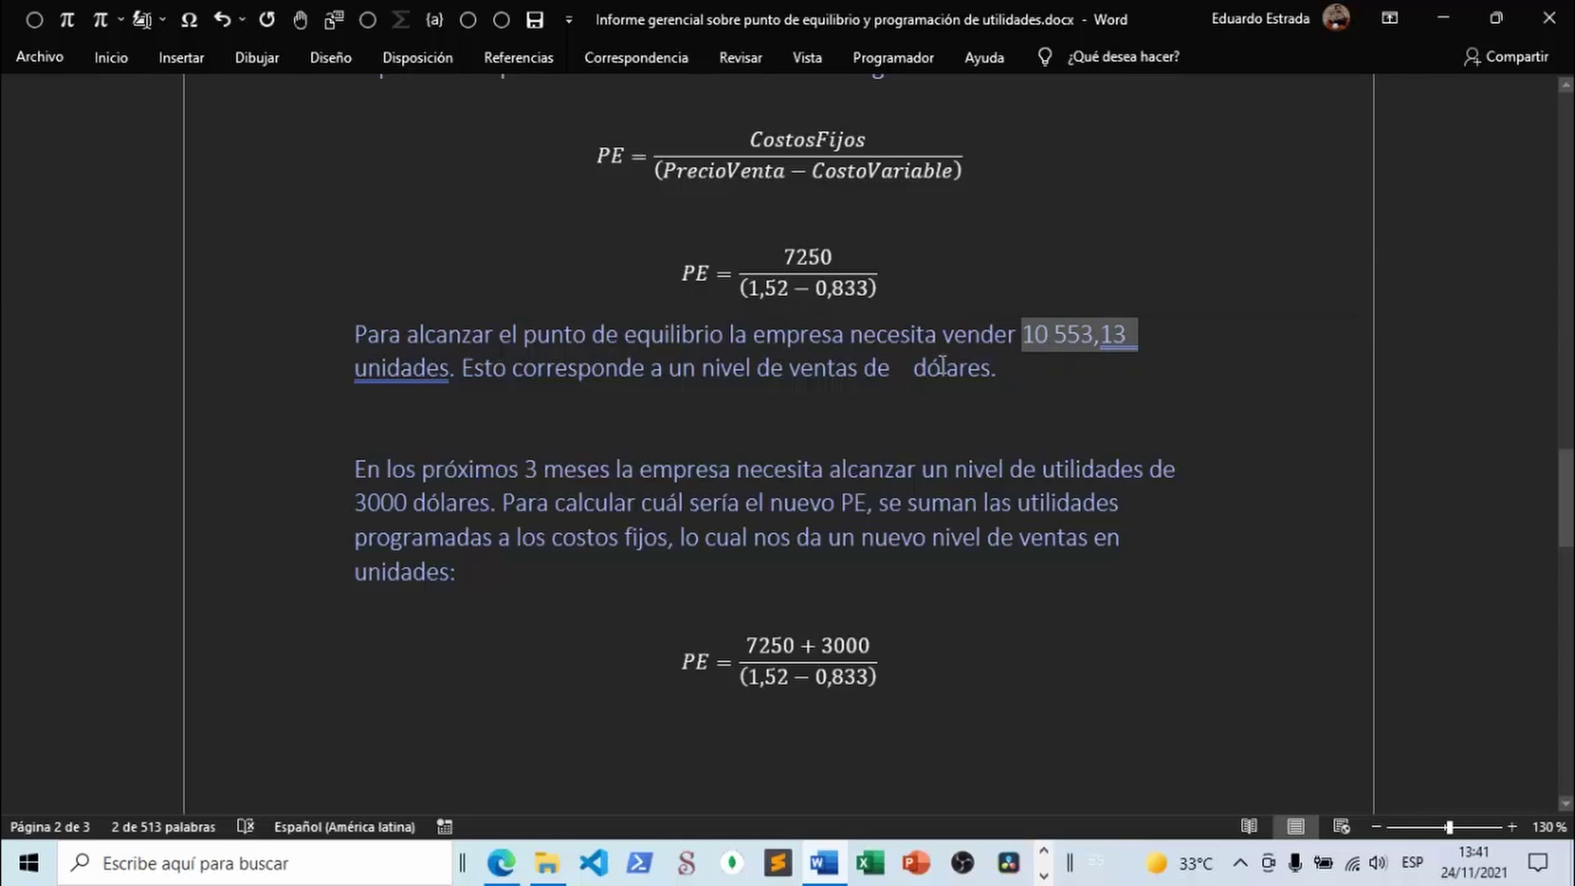
- Write the expression 10553,13*1,52 in the gap before 'dólares'
click(902, 371)
key(ctrl+v)
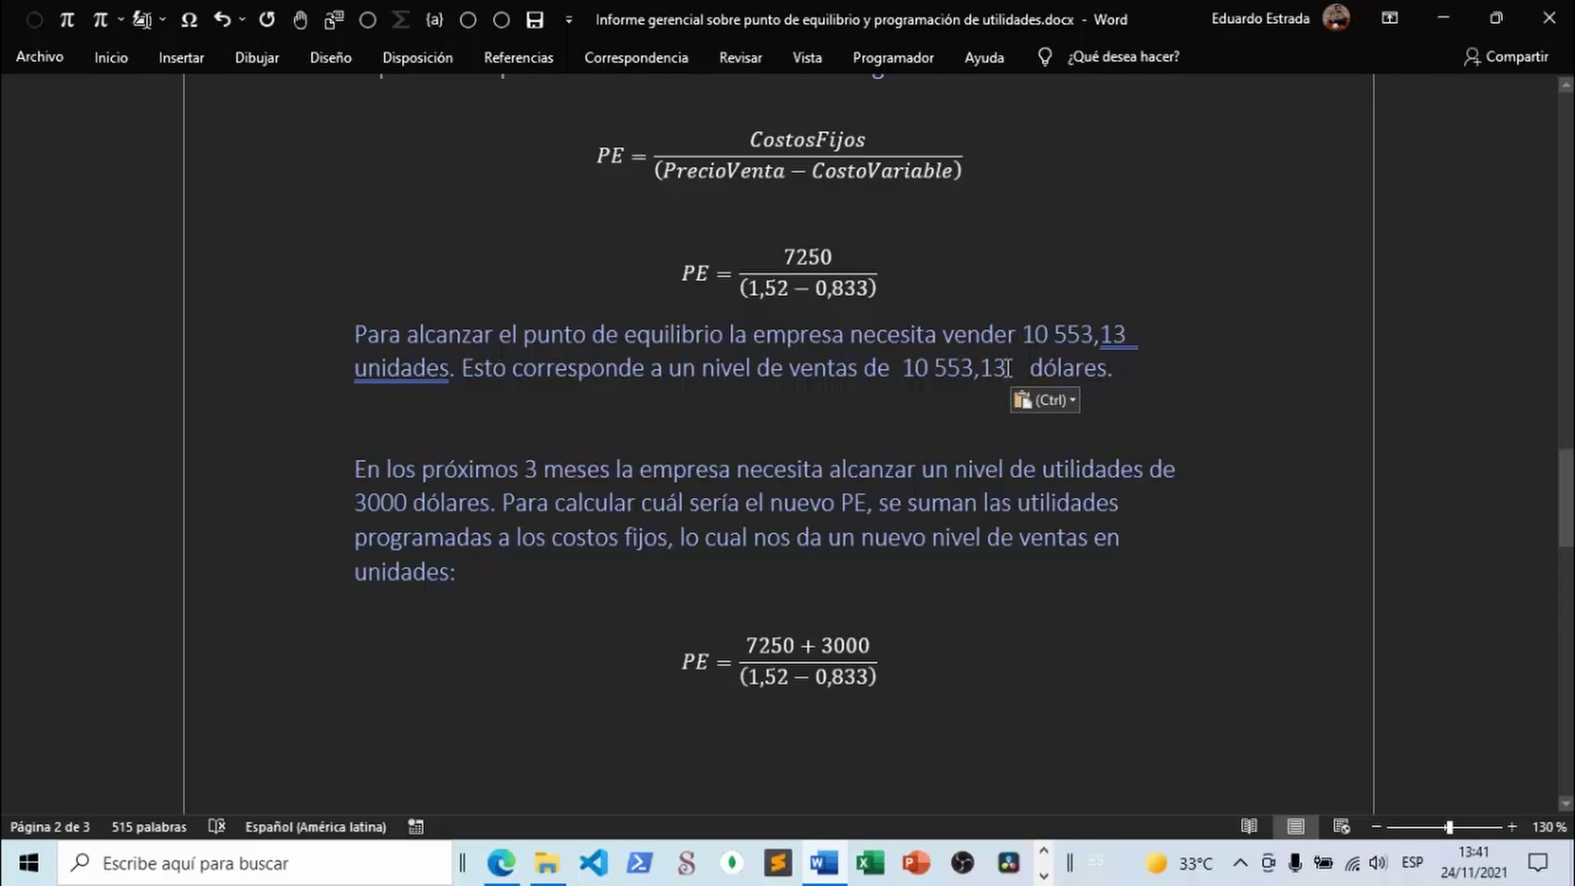
text(*1,)
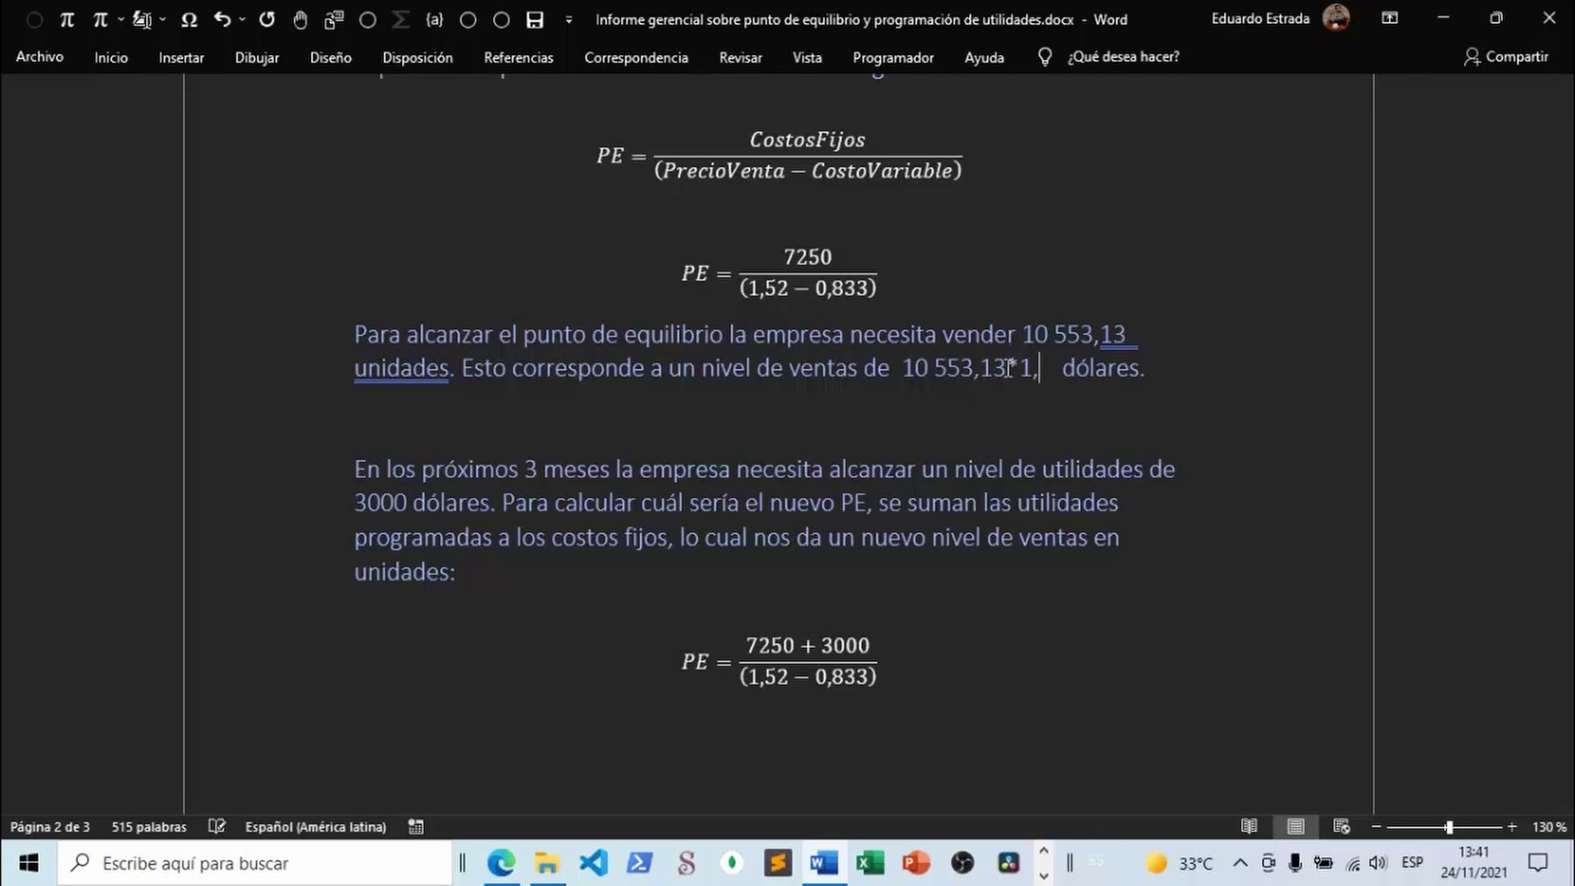
text(52)
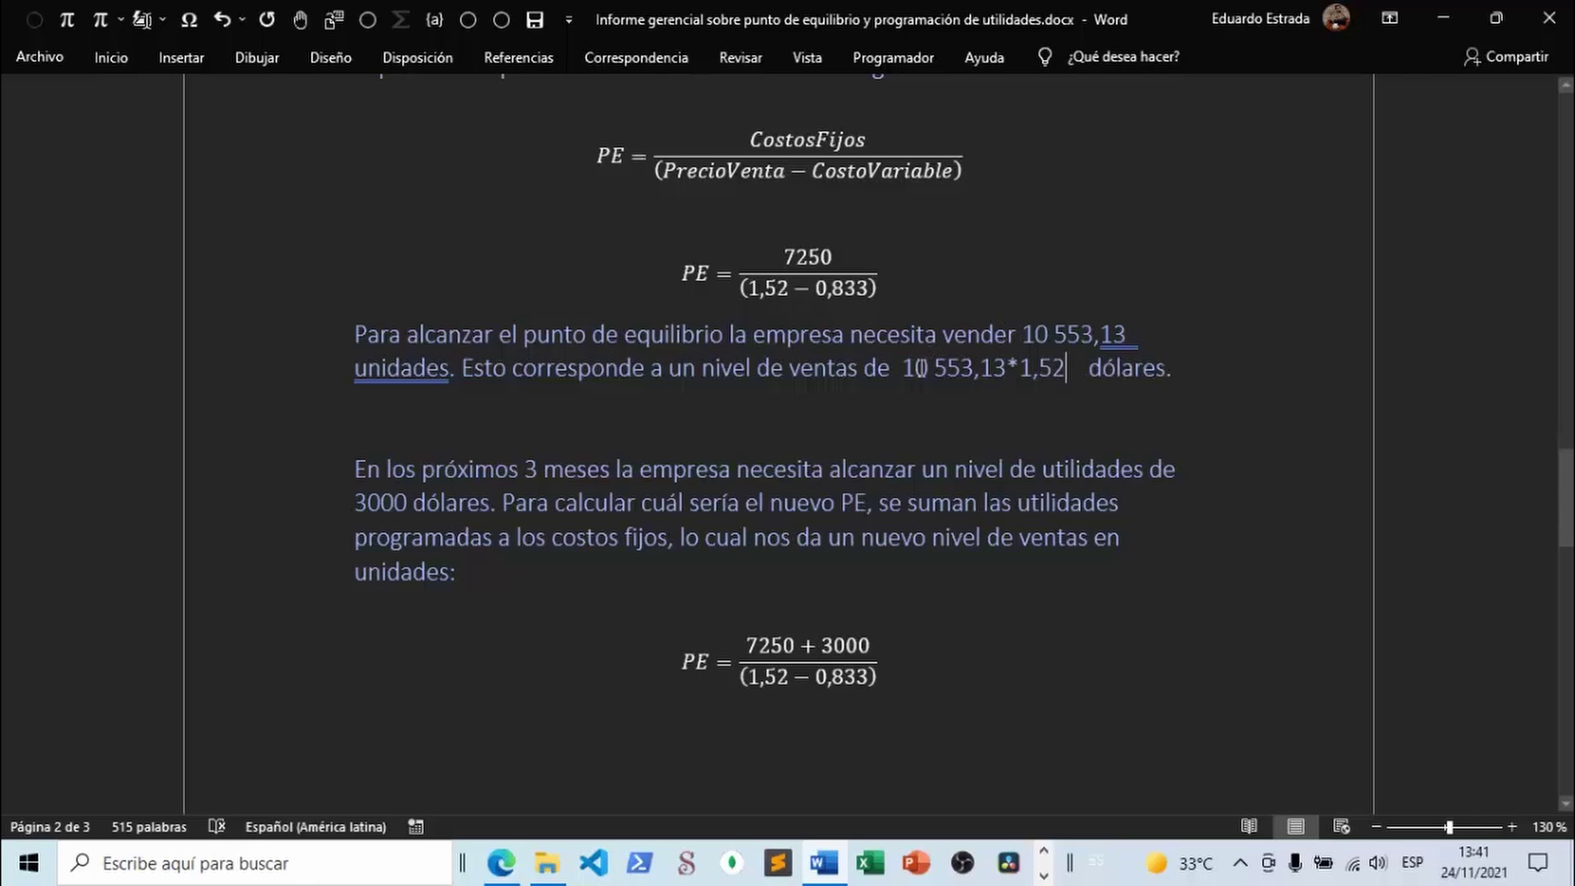
click(935, 367)
key(BackSpace)
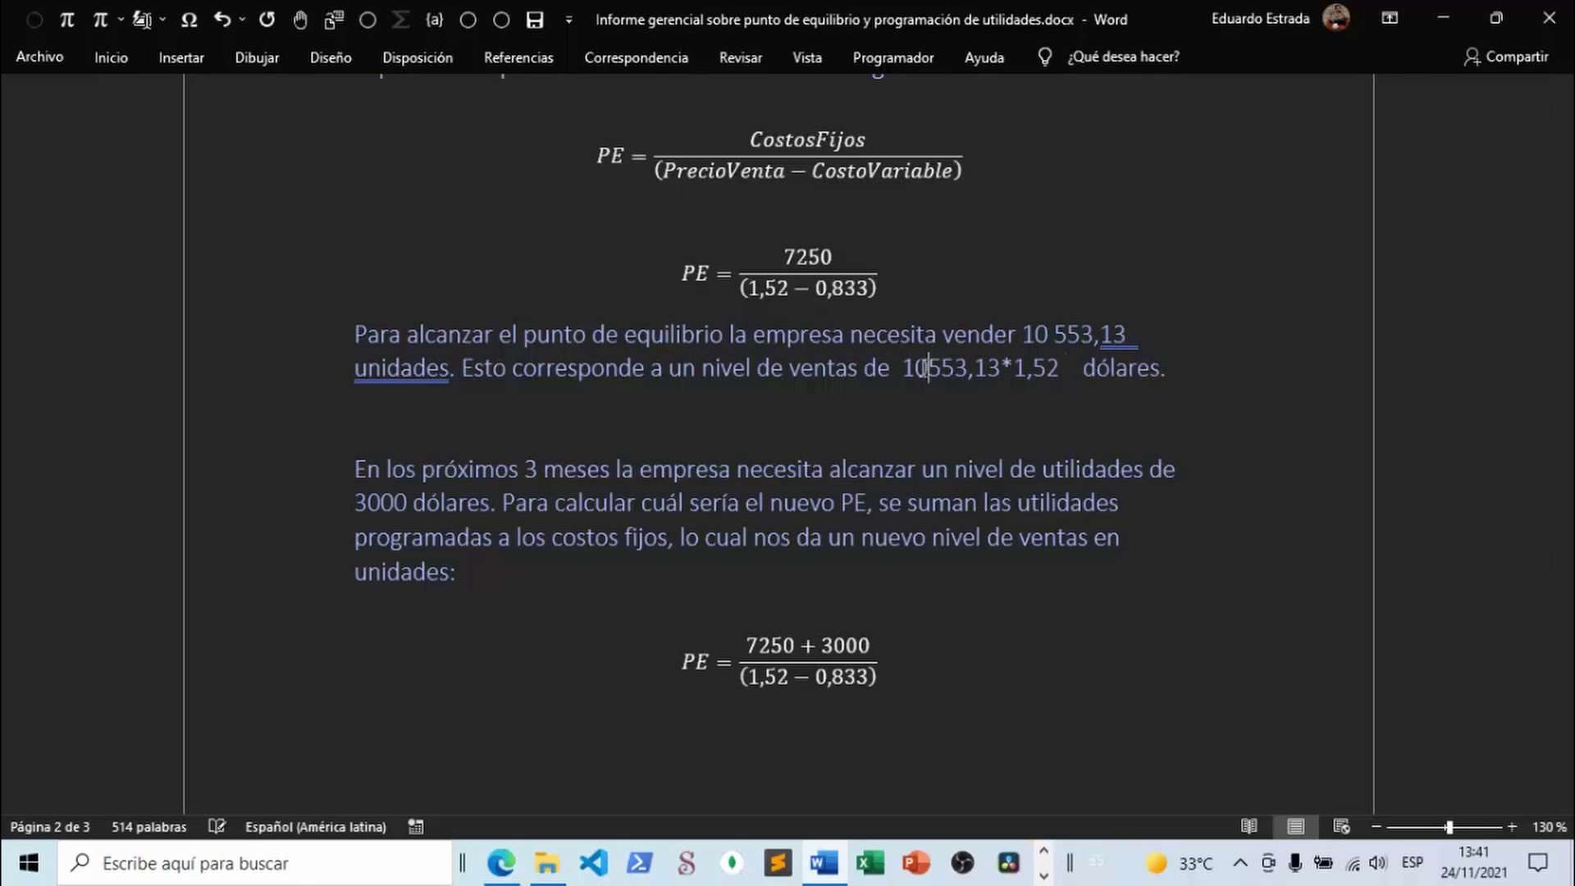
- Calculate 10553,13*1,52 and replace the expression with the result 16040,76
drag(902, 367, 1058, 368)
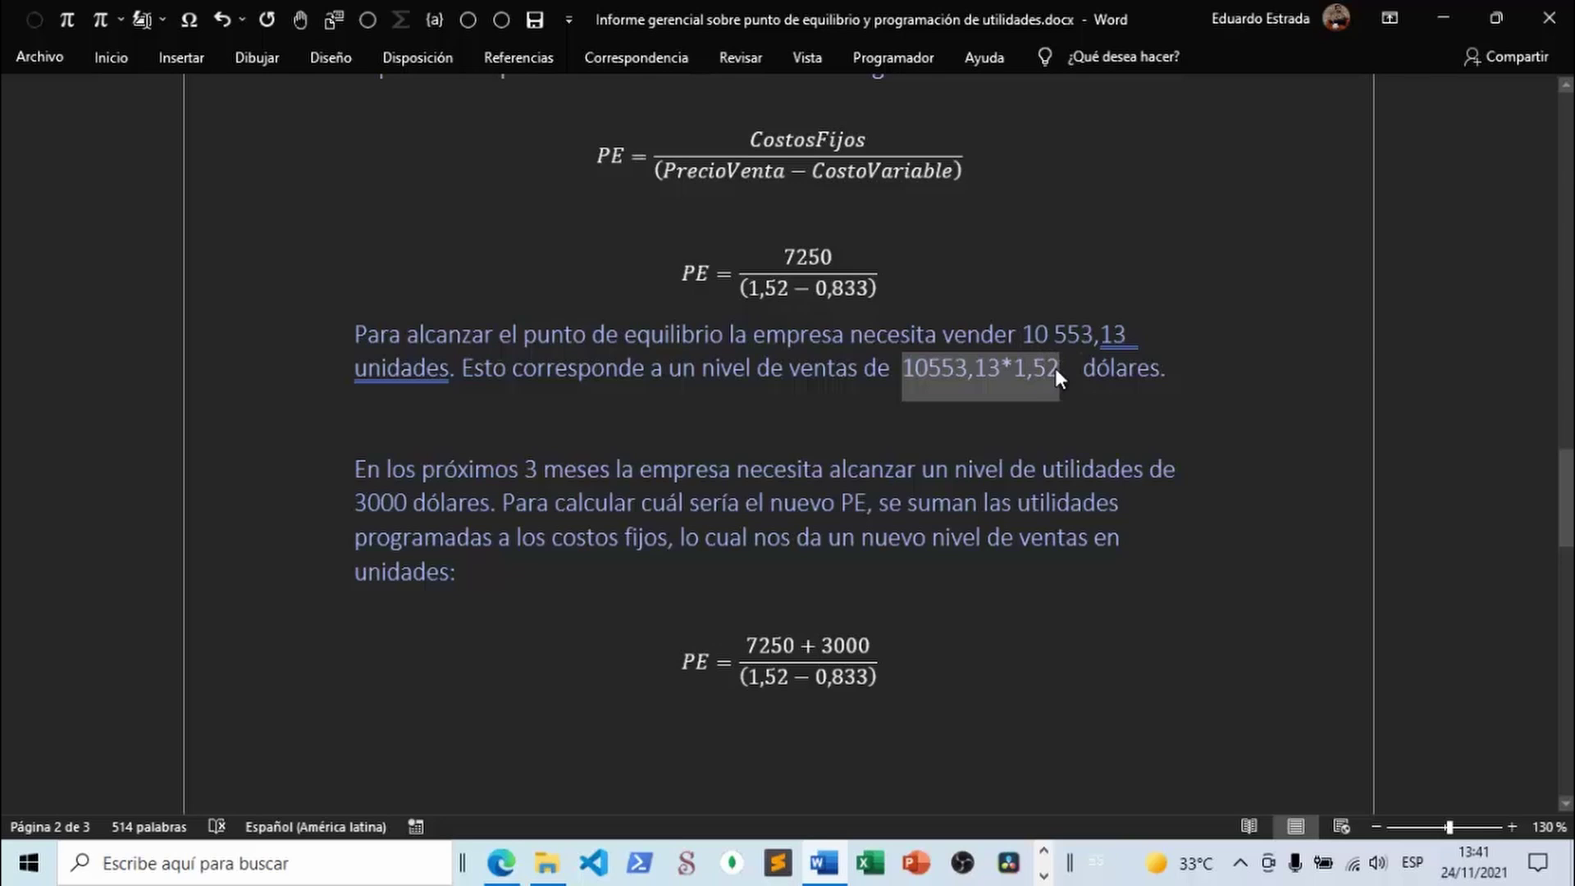
key(alt)
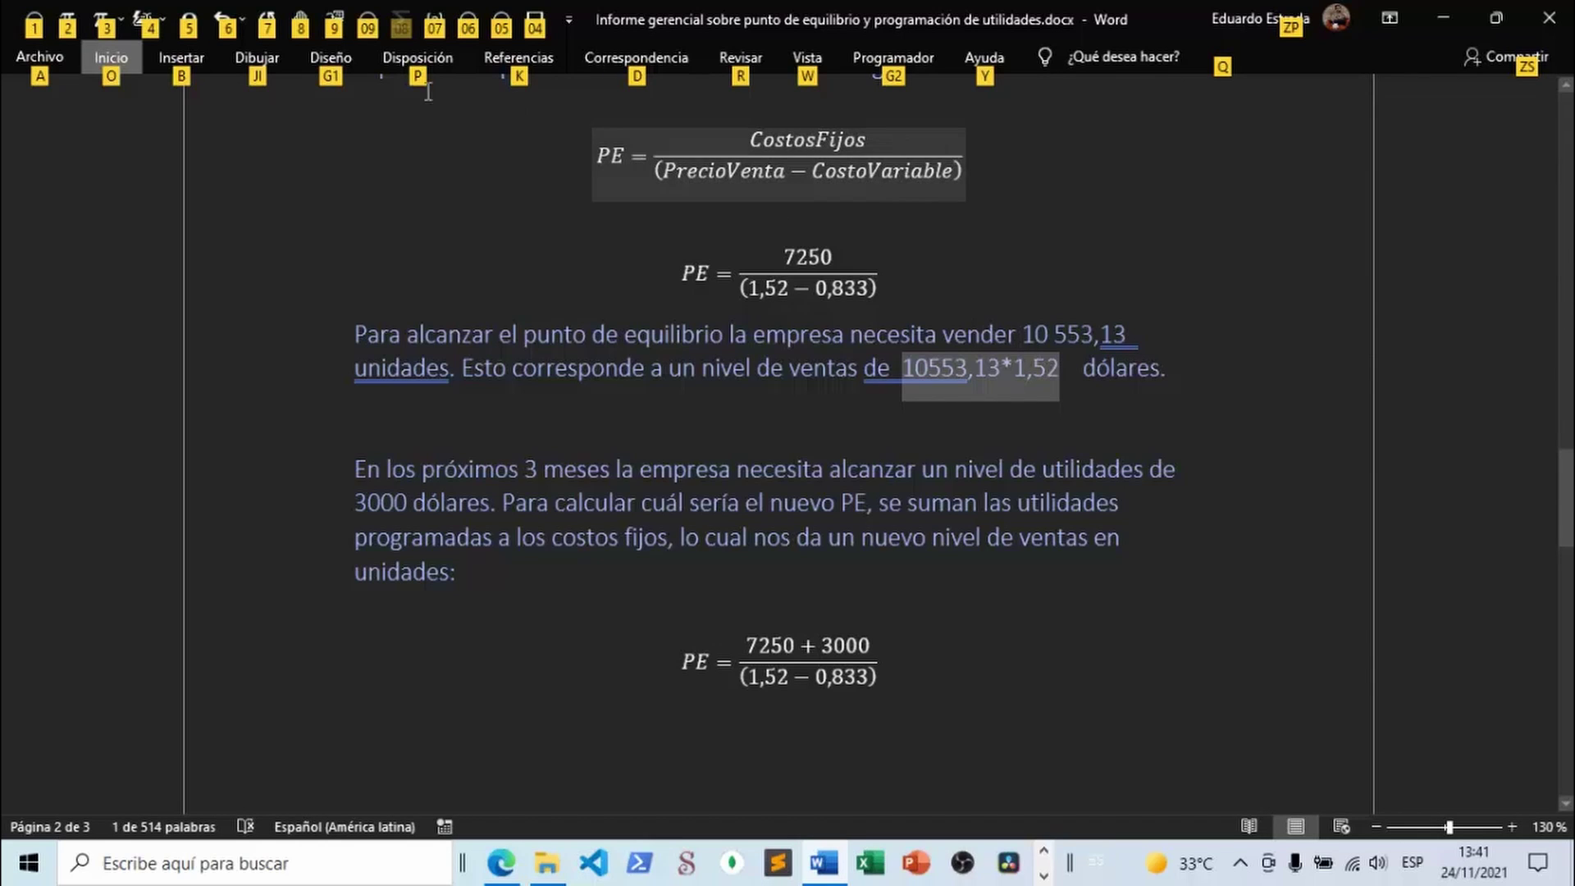
click(41, 32)
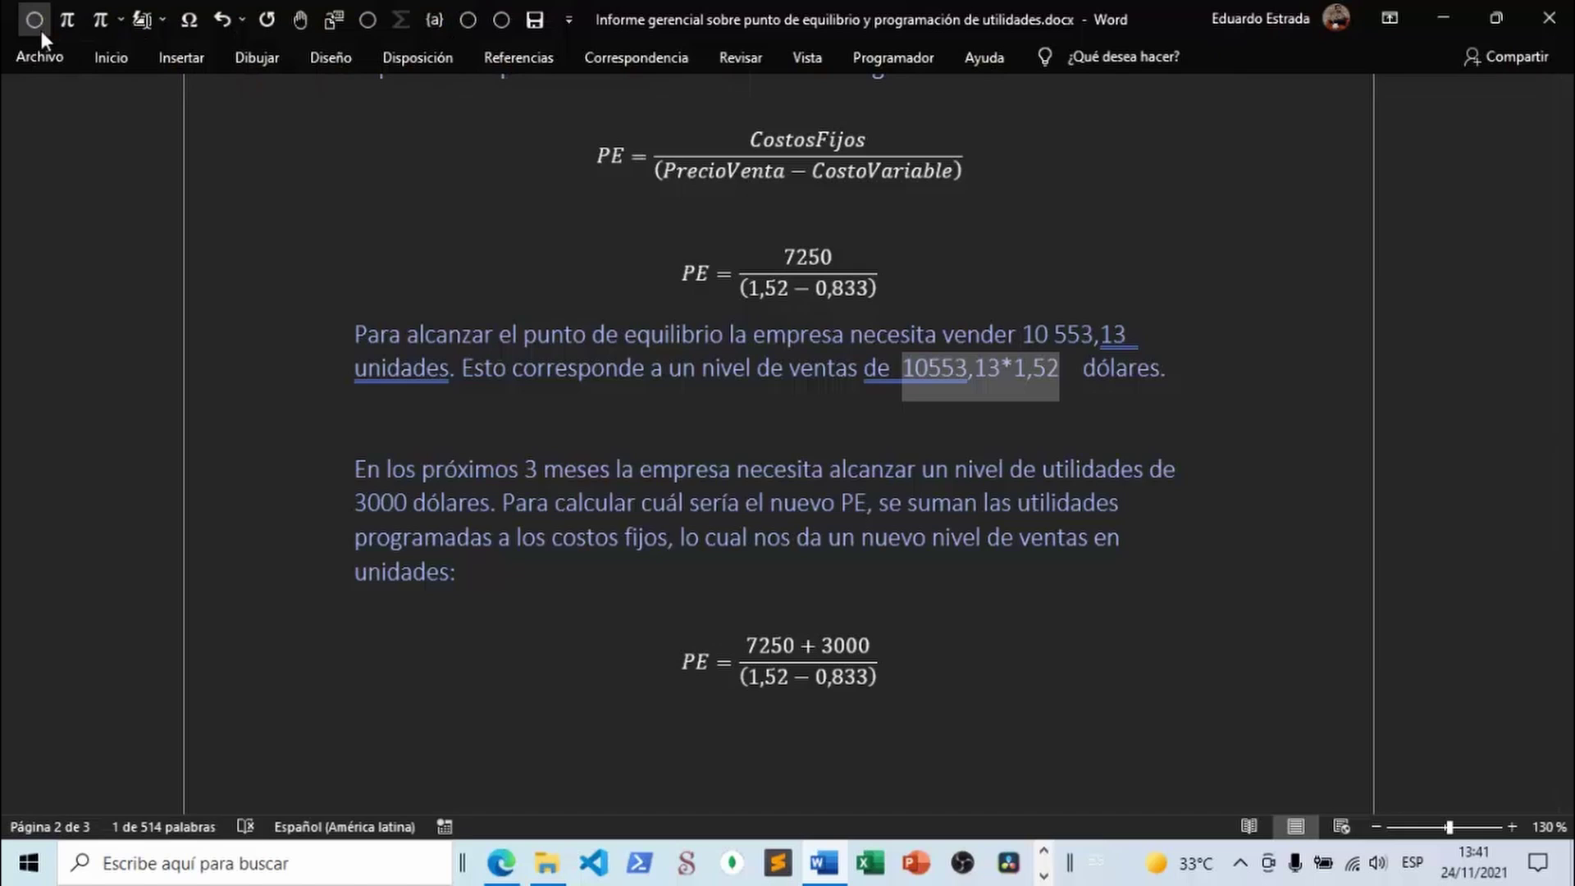
text(16040,76)
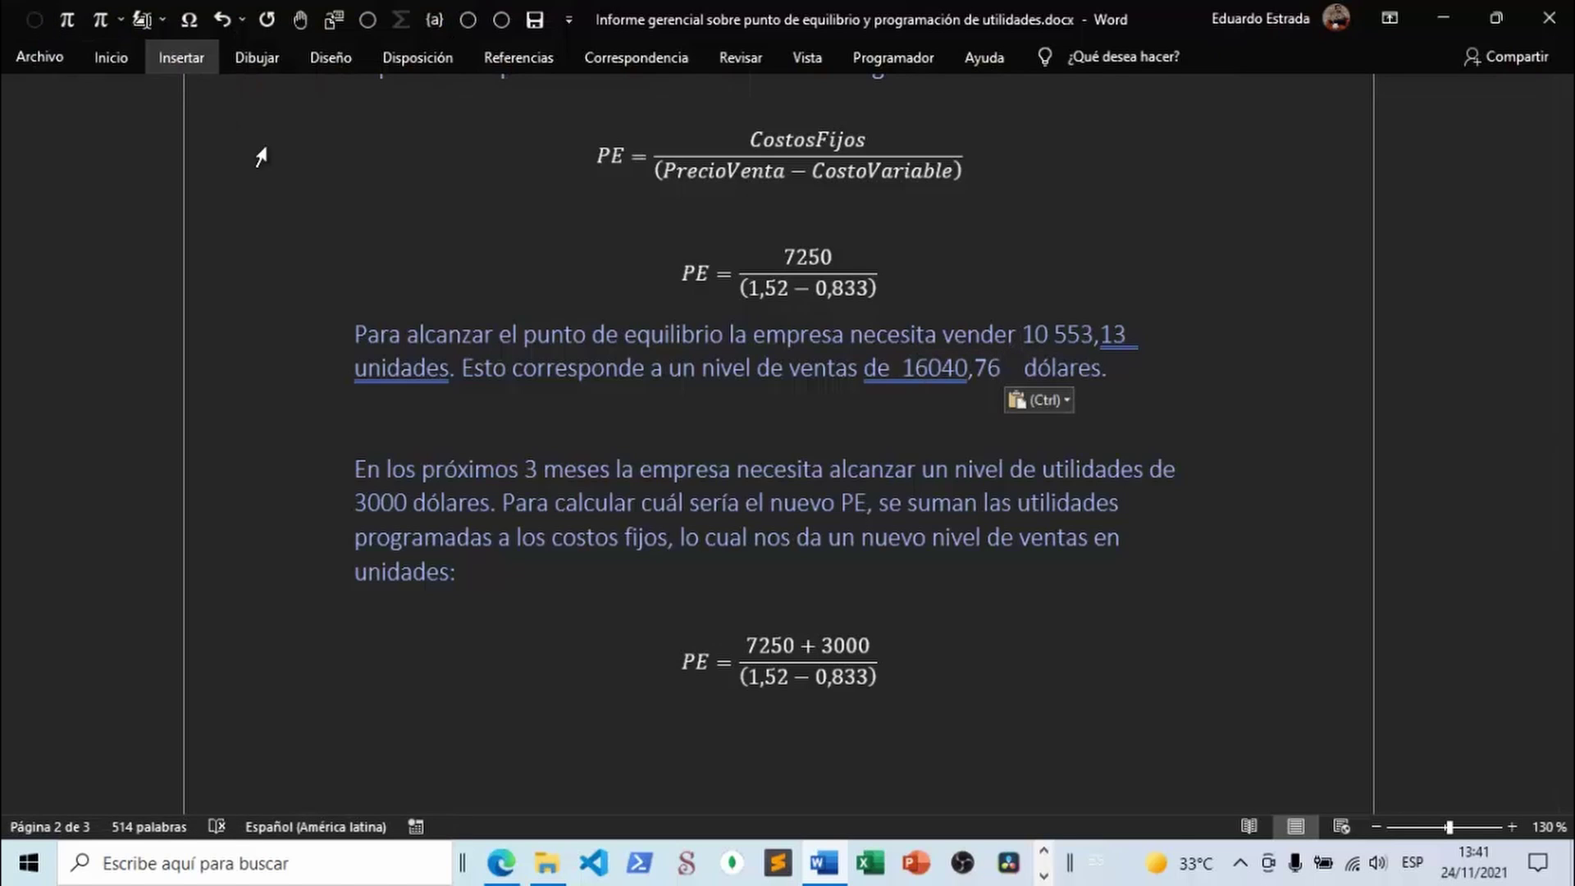
right_click(927, 371)
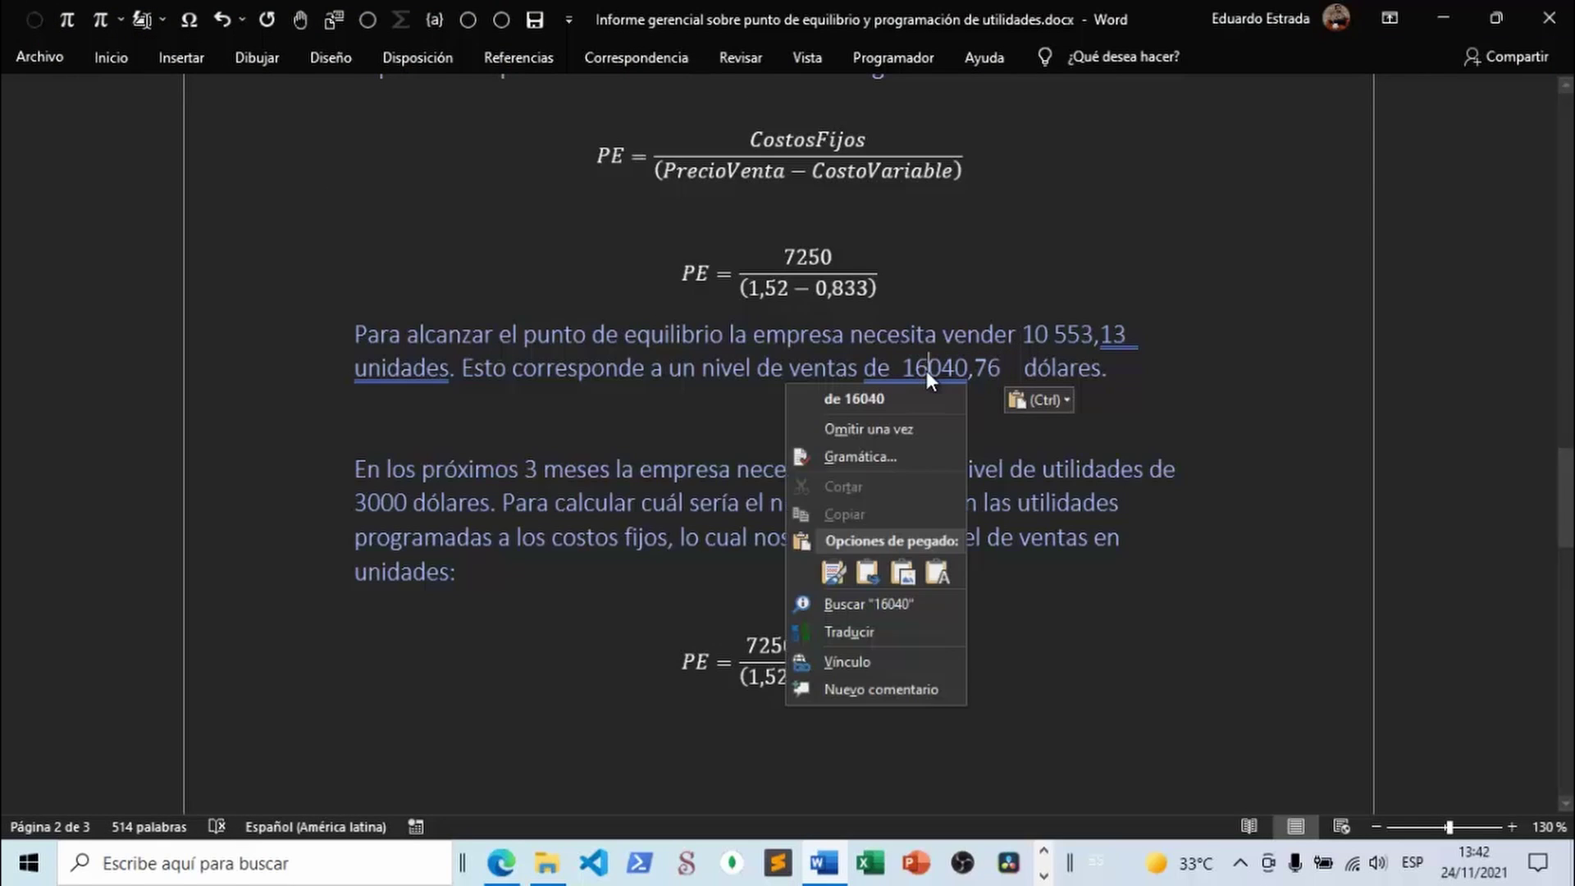
click(927, 371)
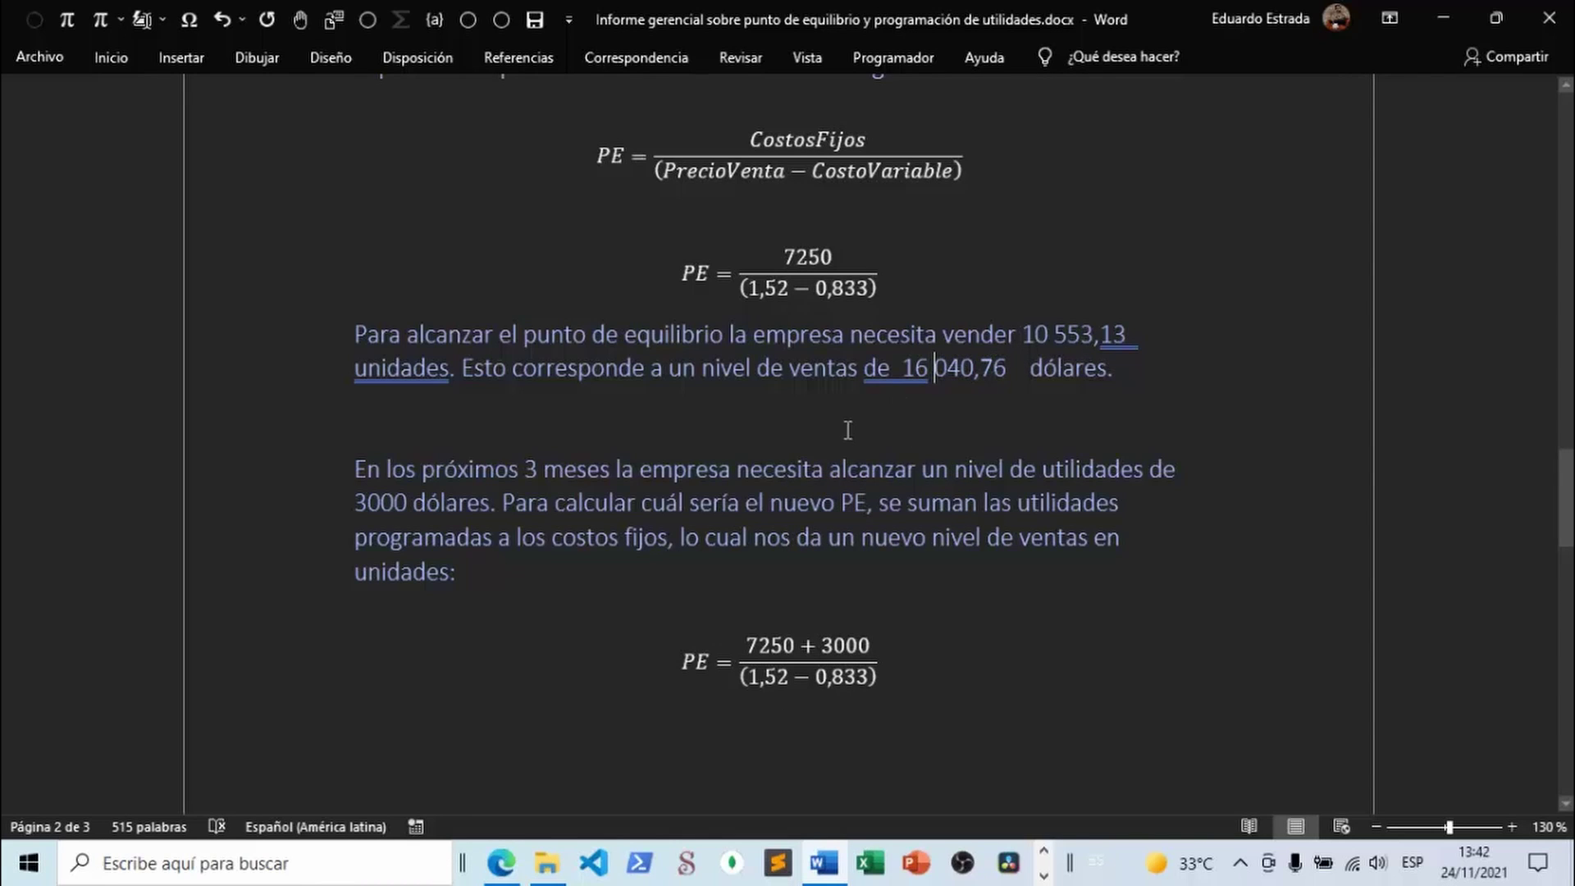
- Replace (7250+3000)/(1,52-0,833) in the next paragraph with its calculated result 14919,942
drag(1568, 498, 1568, 534)
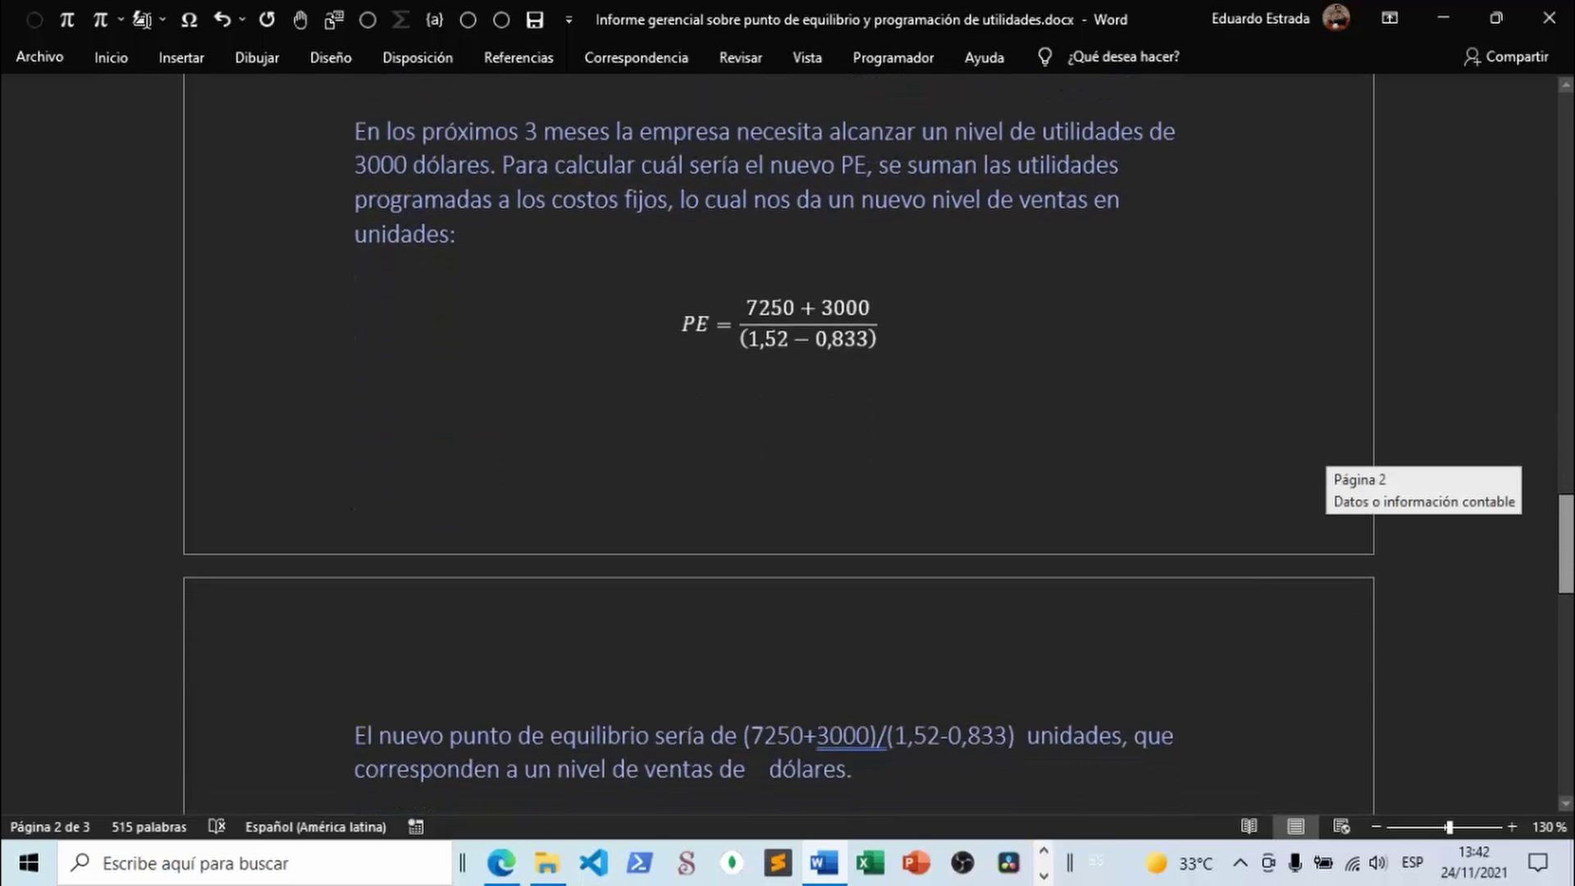
drag(1568, 535, 1570, 537)
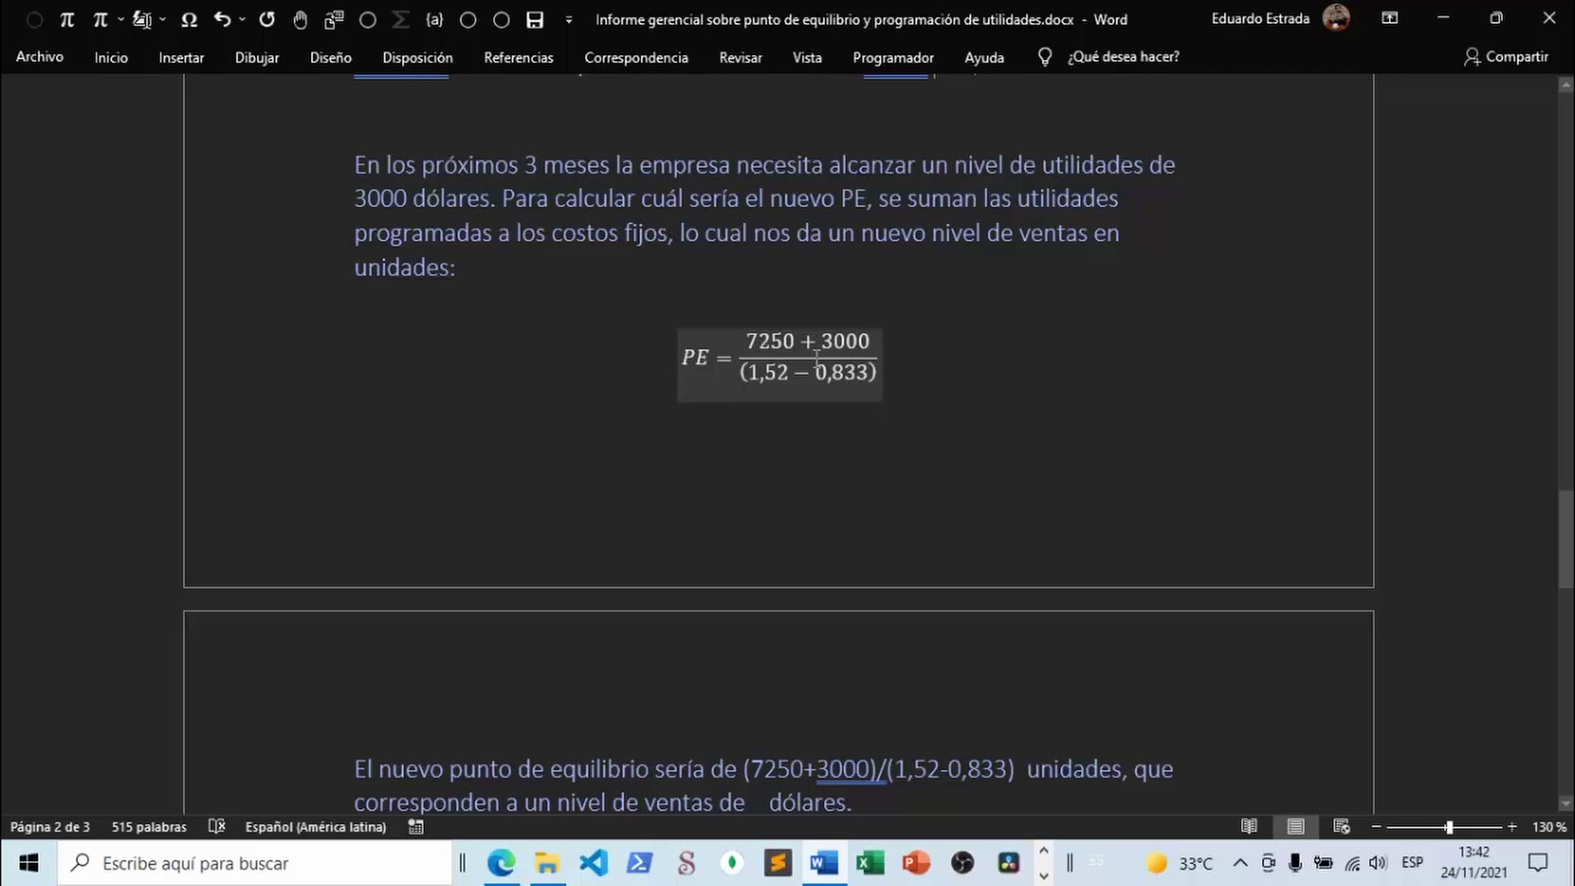
drag(1567, 537, 1566, 566)
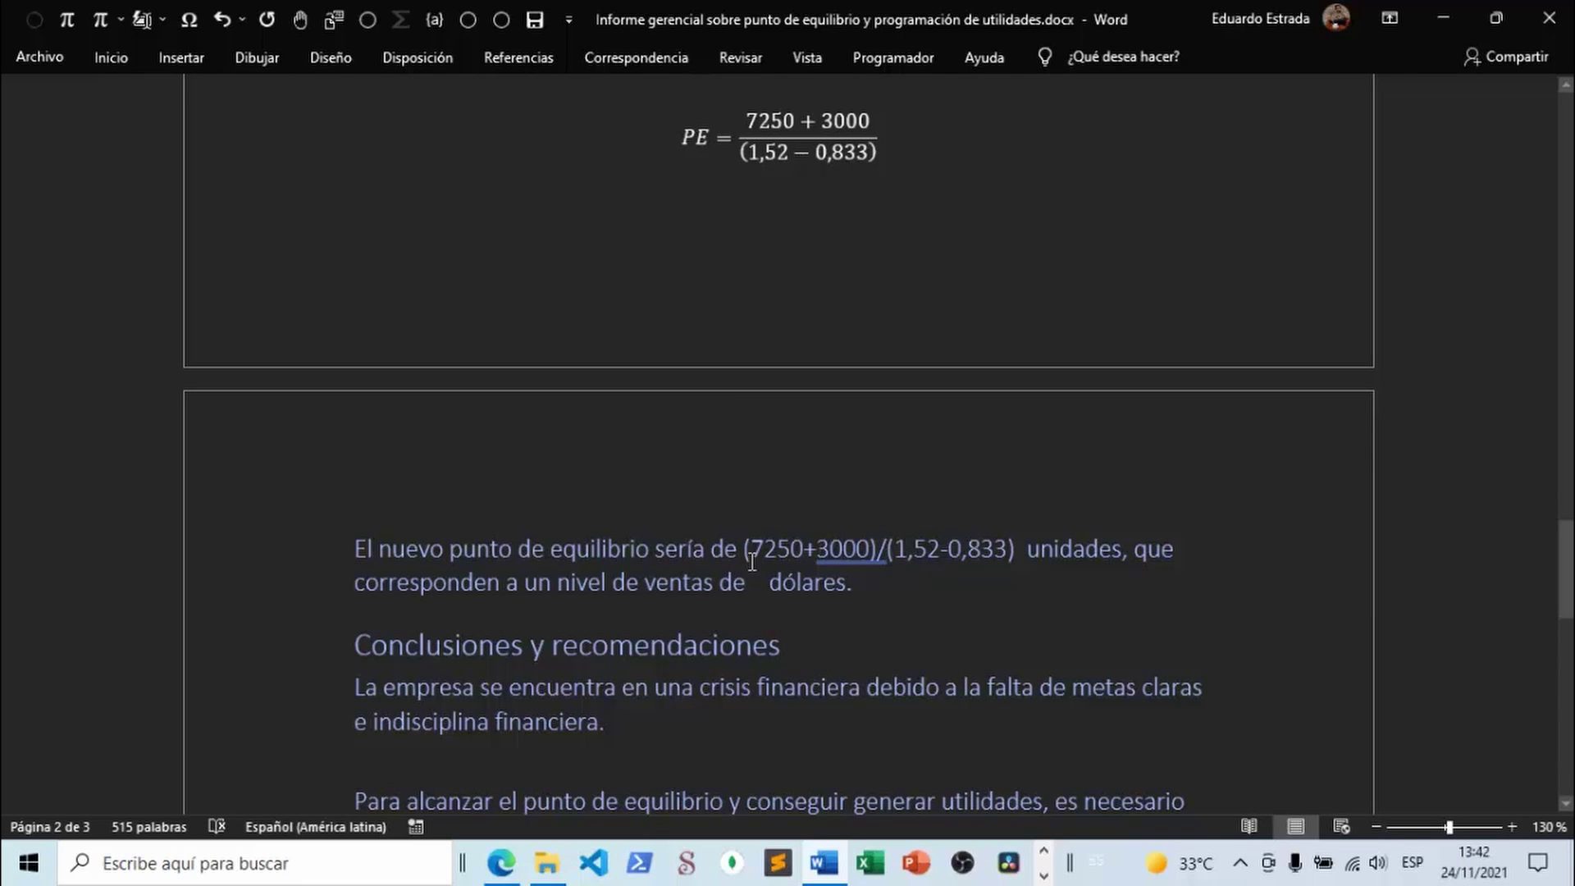
drag(746, 552, 1017, 566)
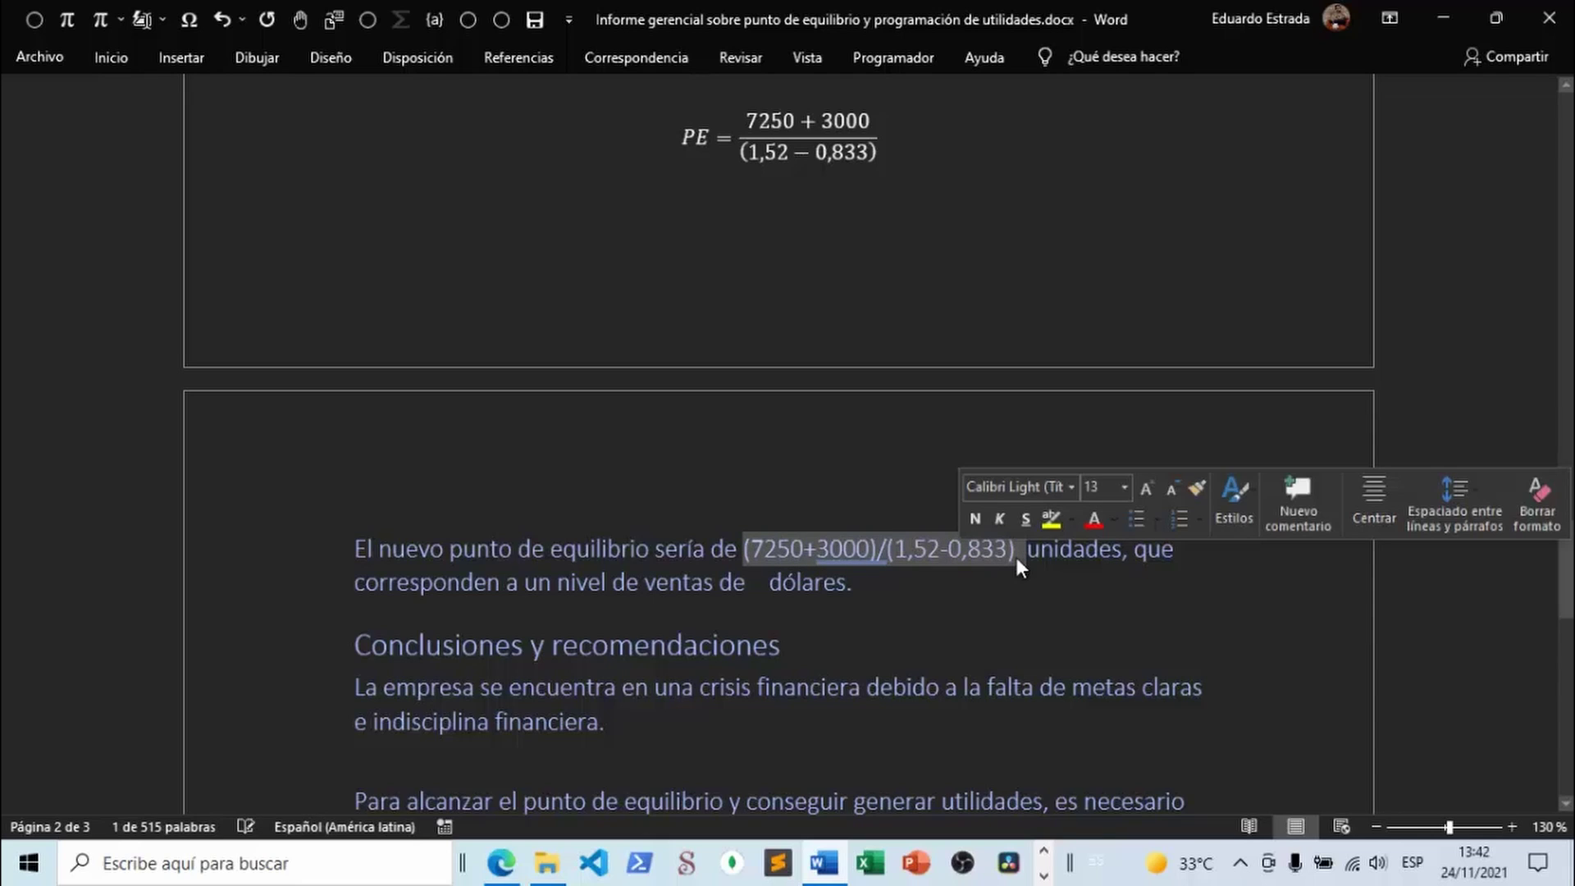
key(alt)
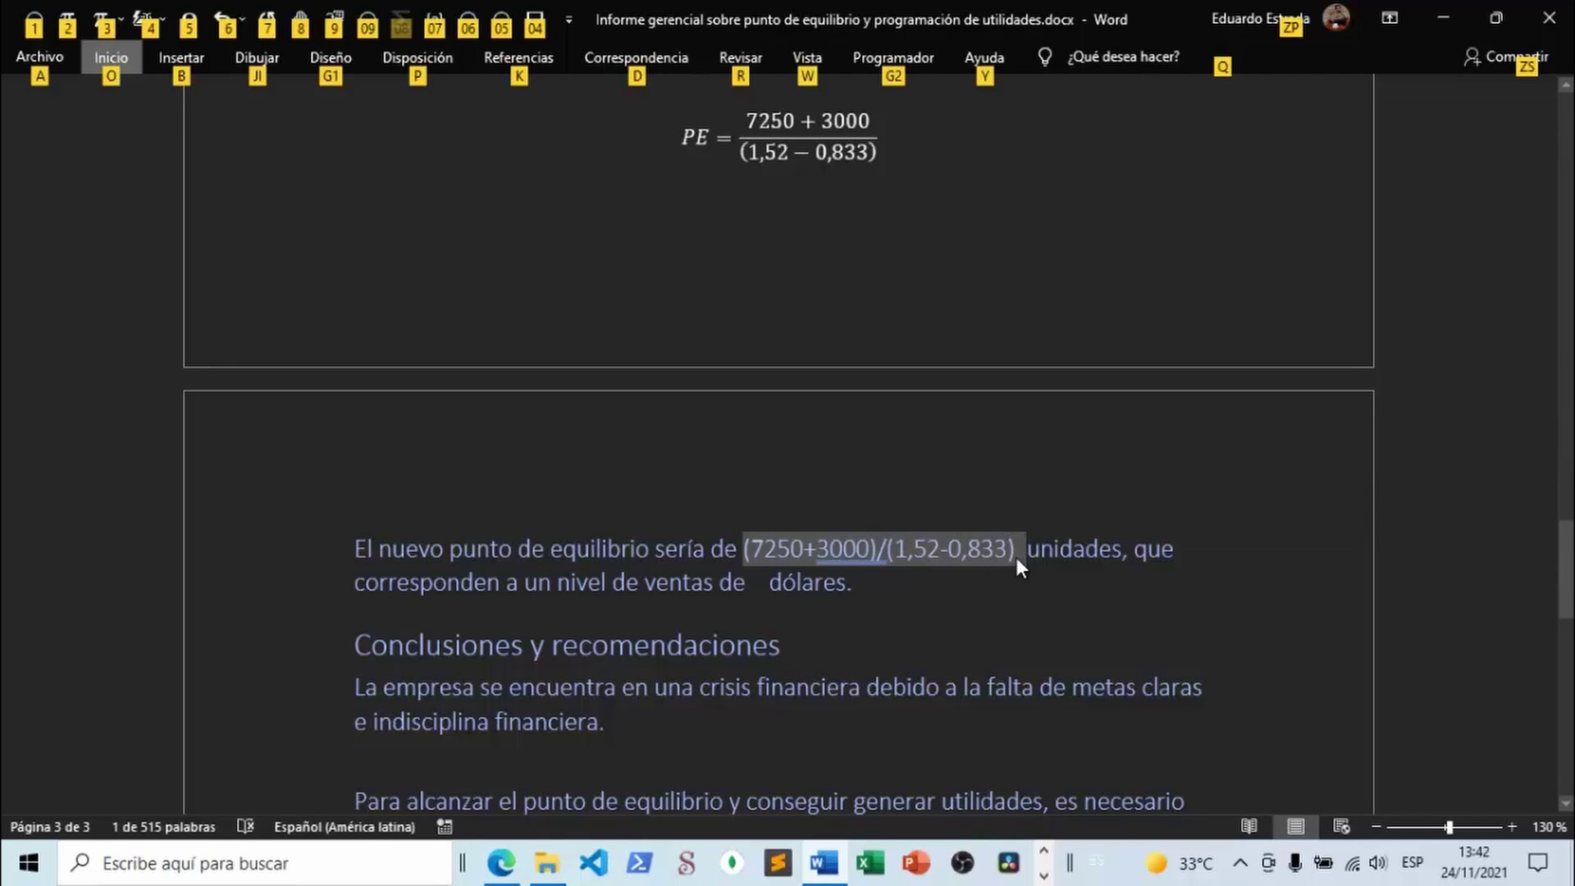
key(1)
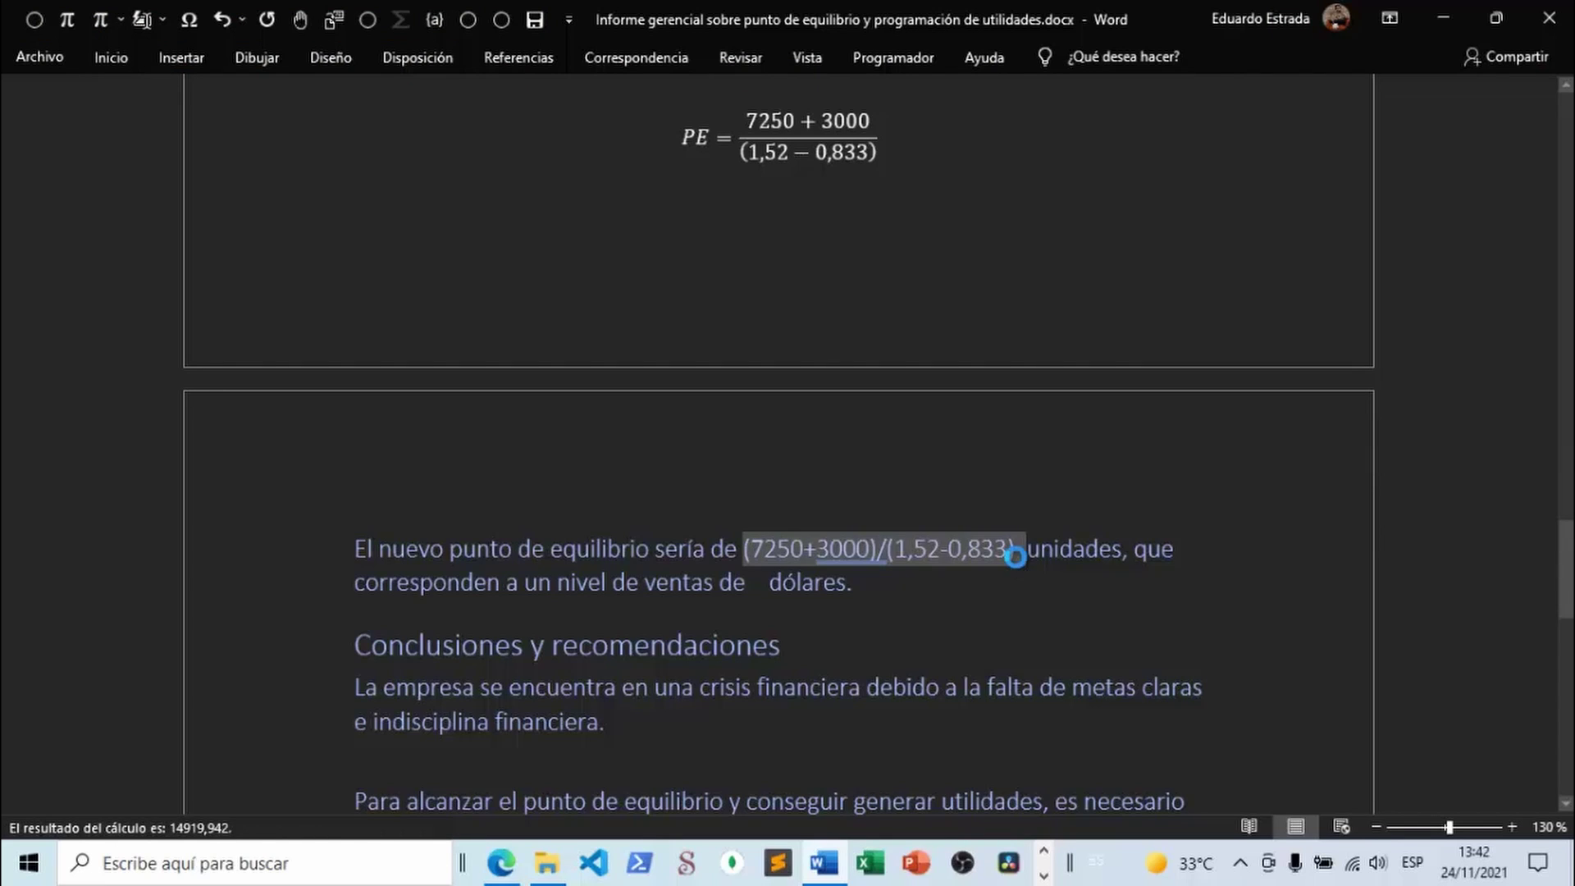
text(14919,942)
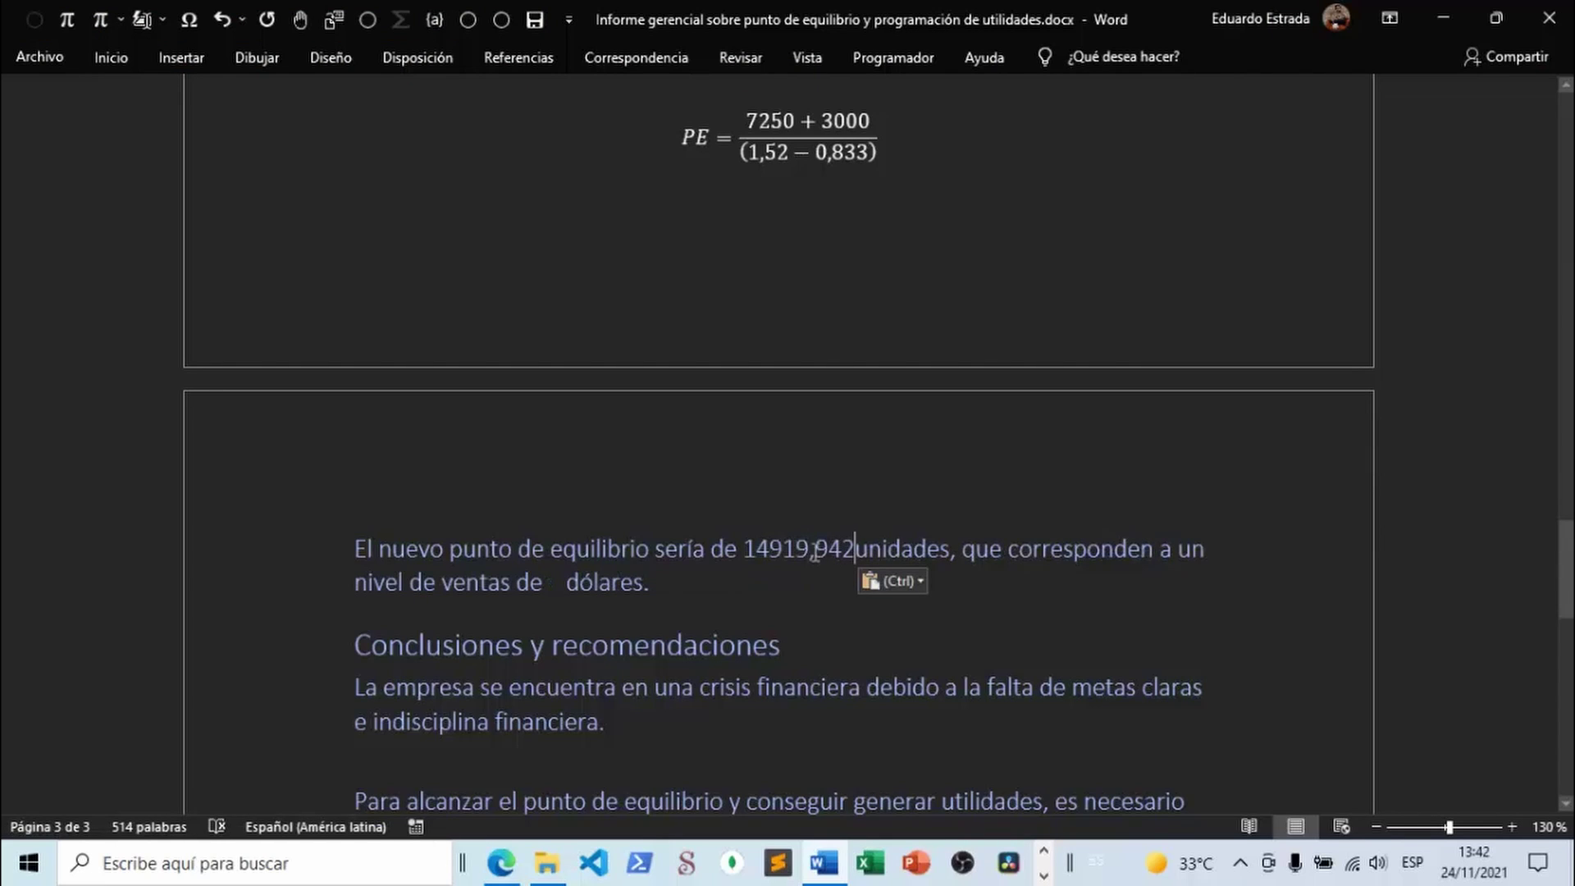
- Copy 14919,942 and write the expression 14919,942*1,52 before 'dólares'
double_click(747, 553)
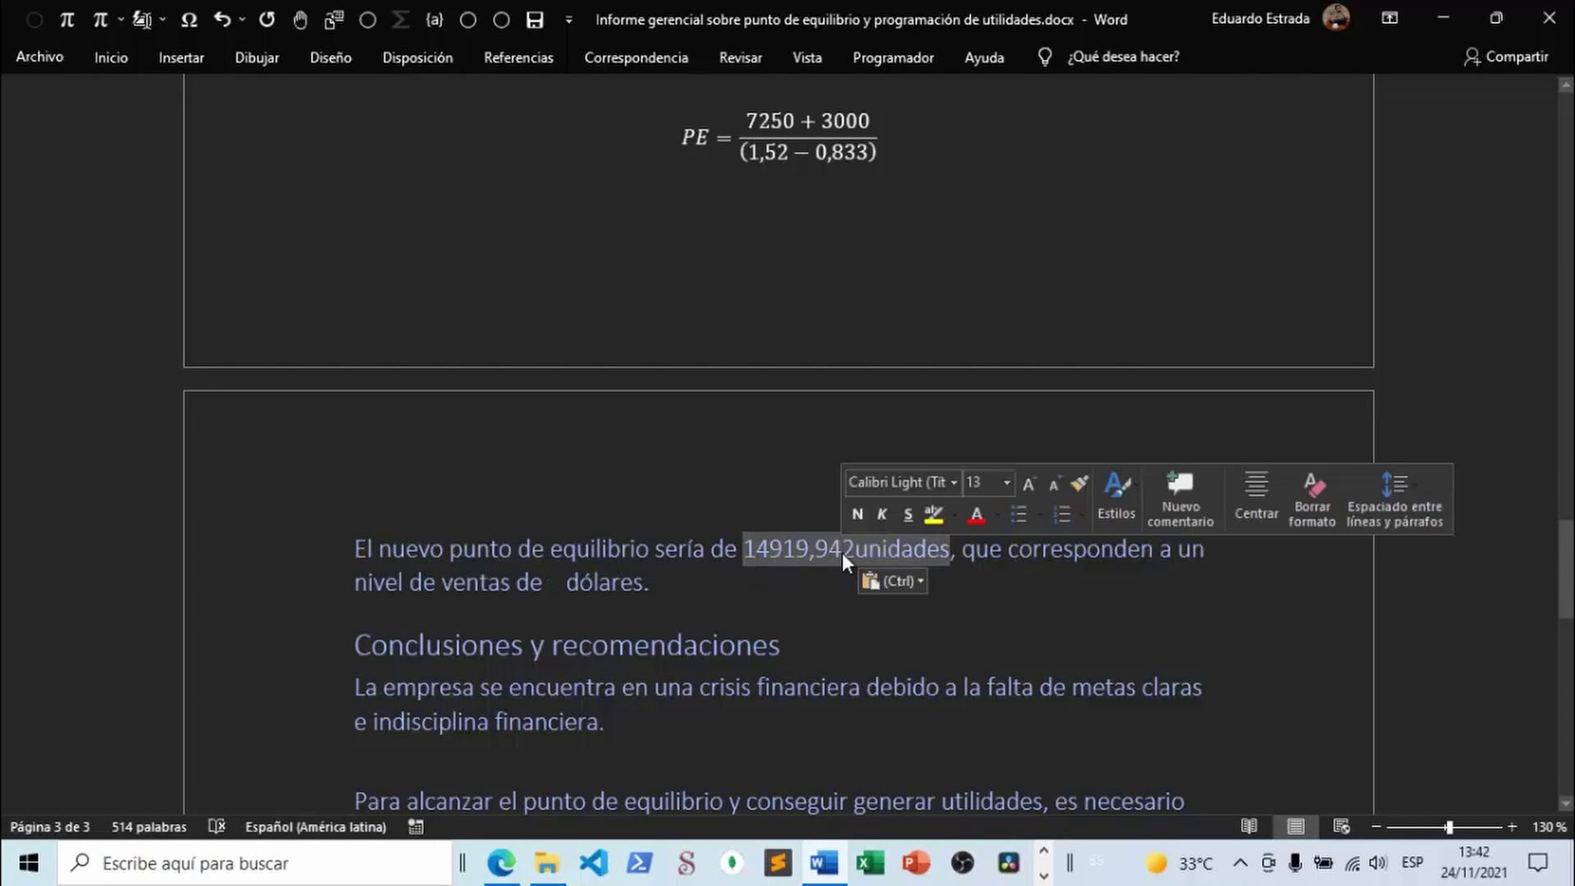
click(848, 553)
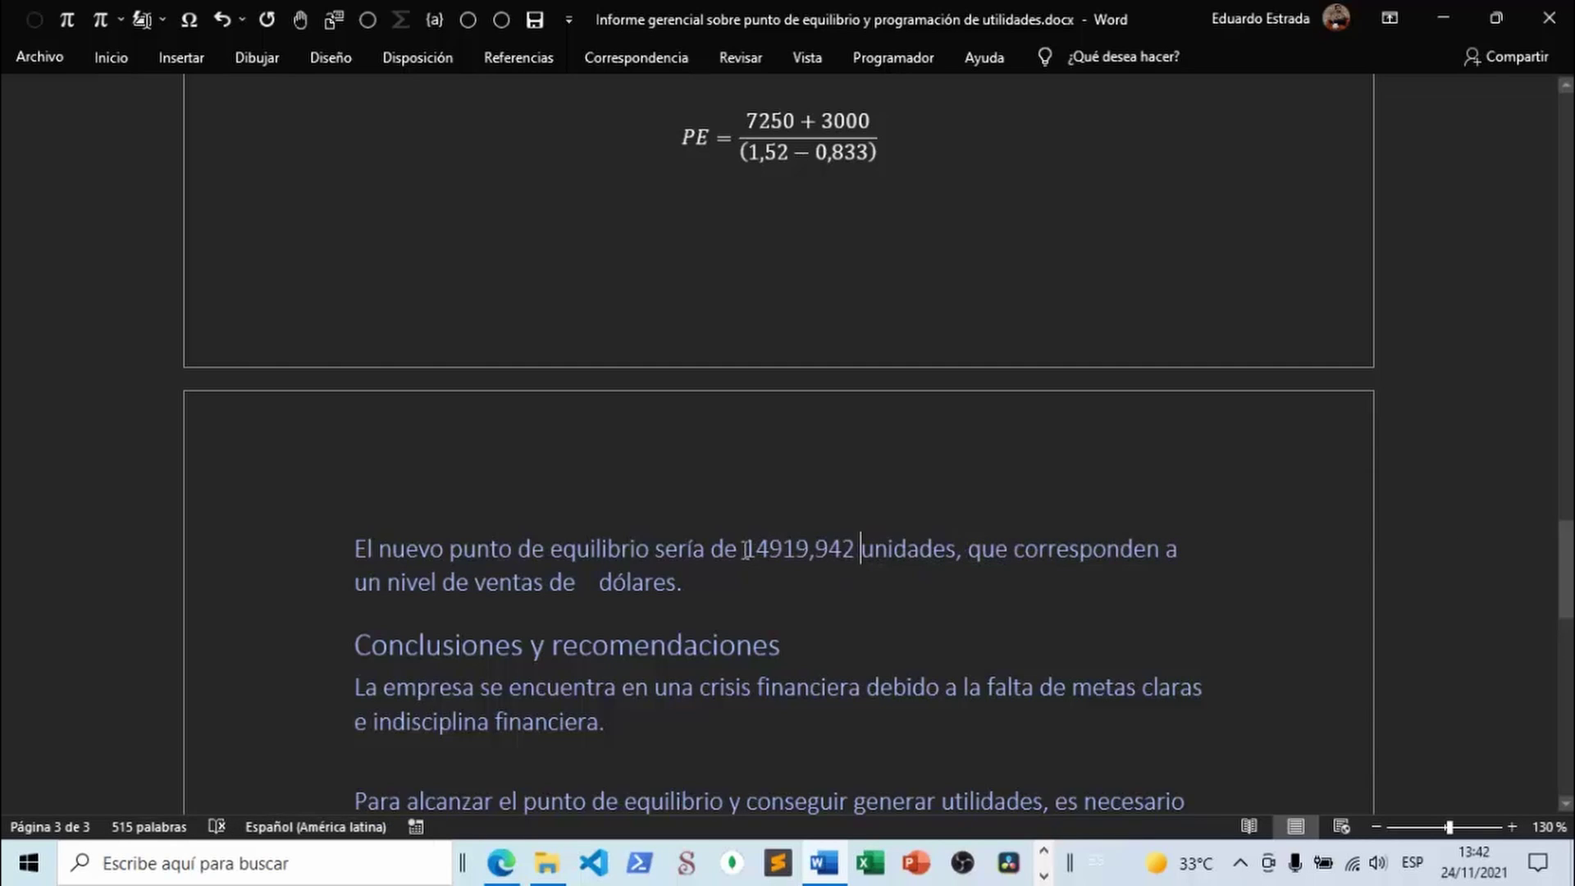
drag(744, 553, 839, 550)
key(ctrl+c)
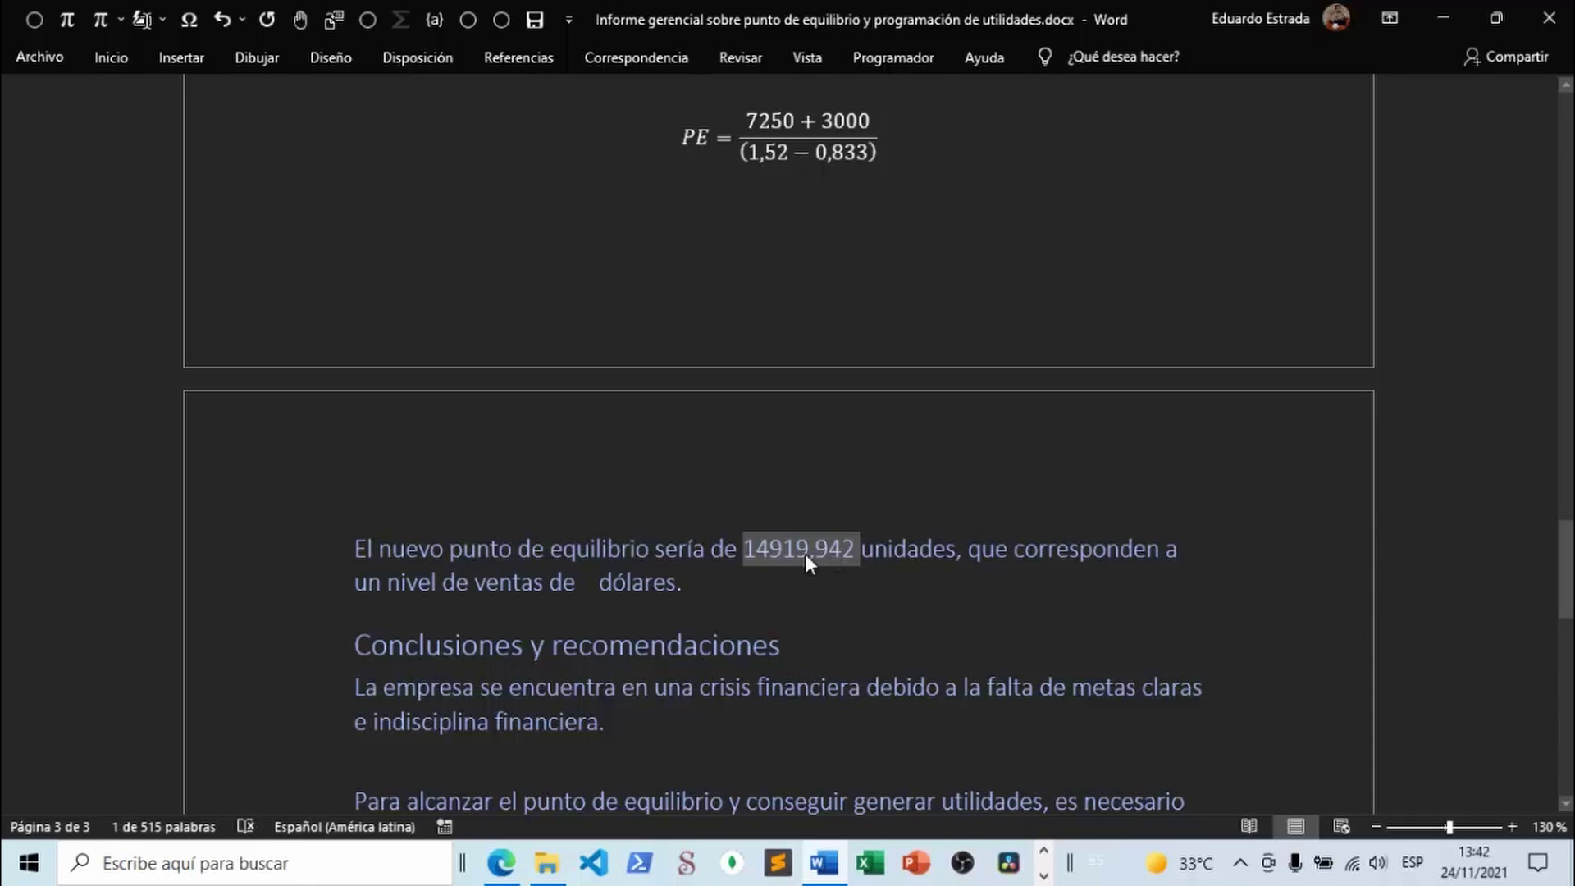
click(596, 584)
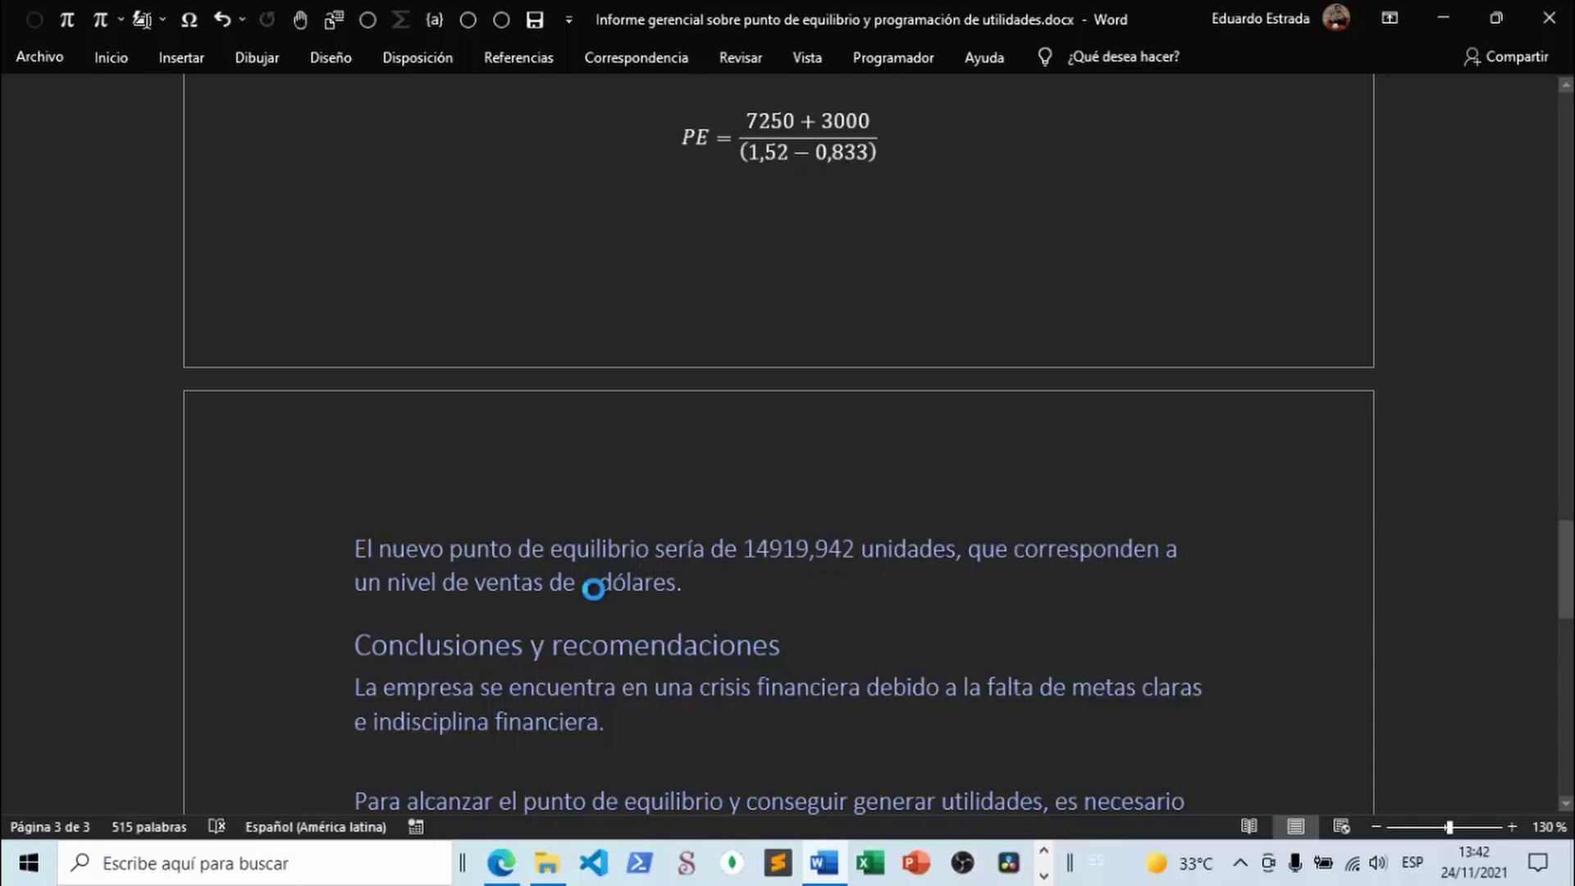
key(ctrl+v)
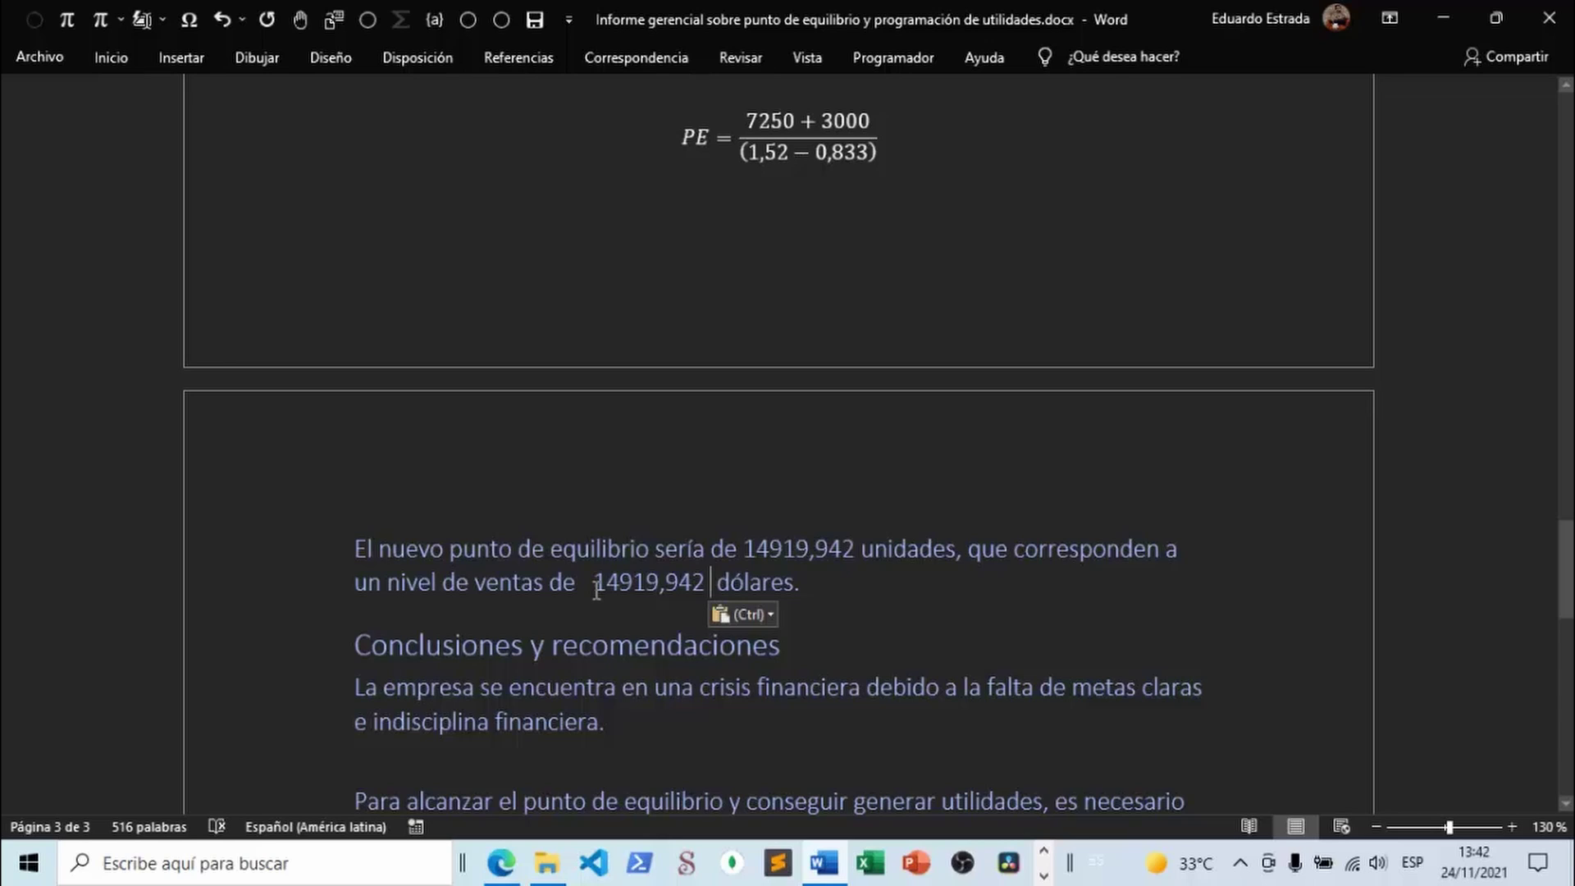
text(*)
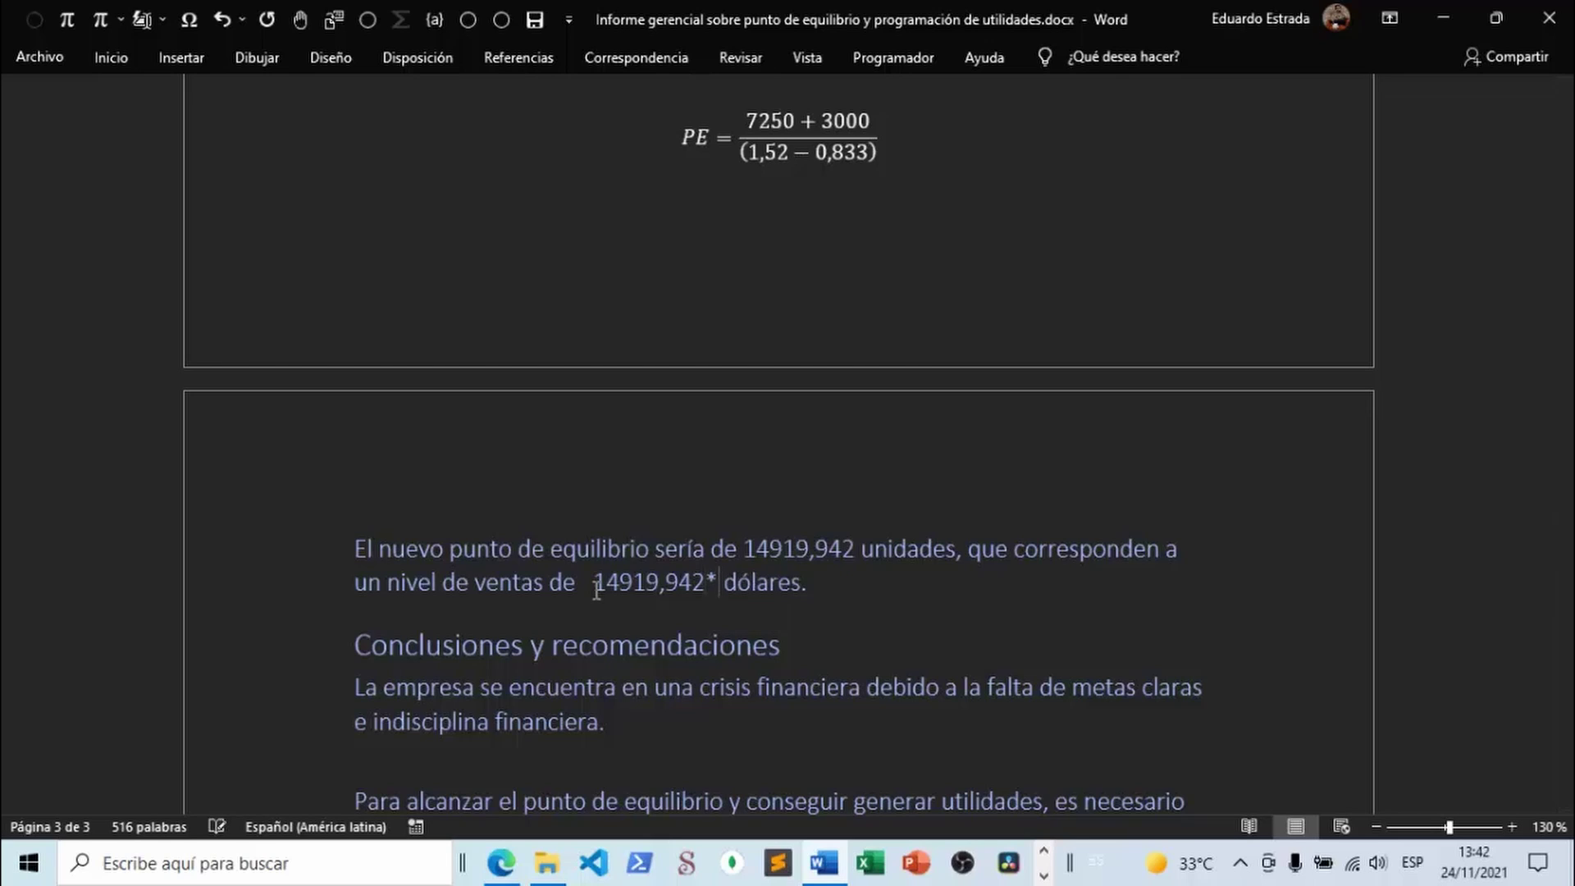
text(1,52)
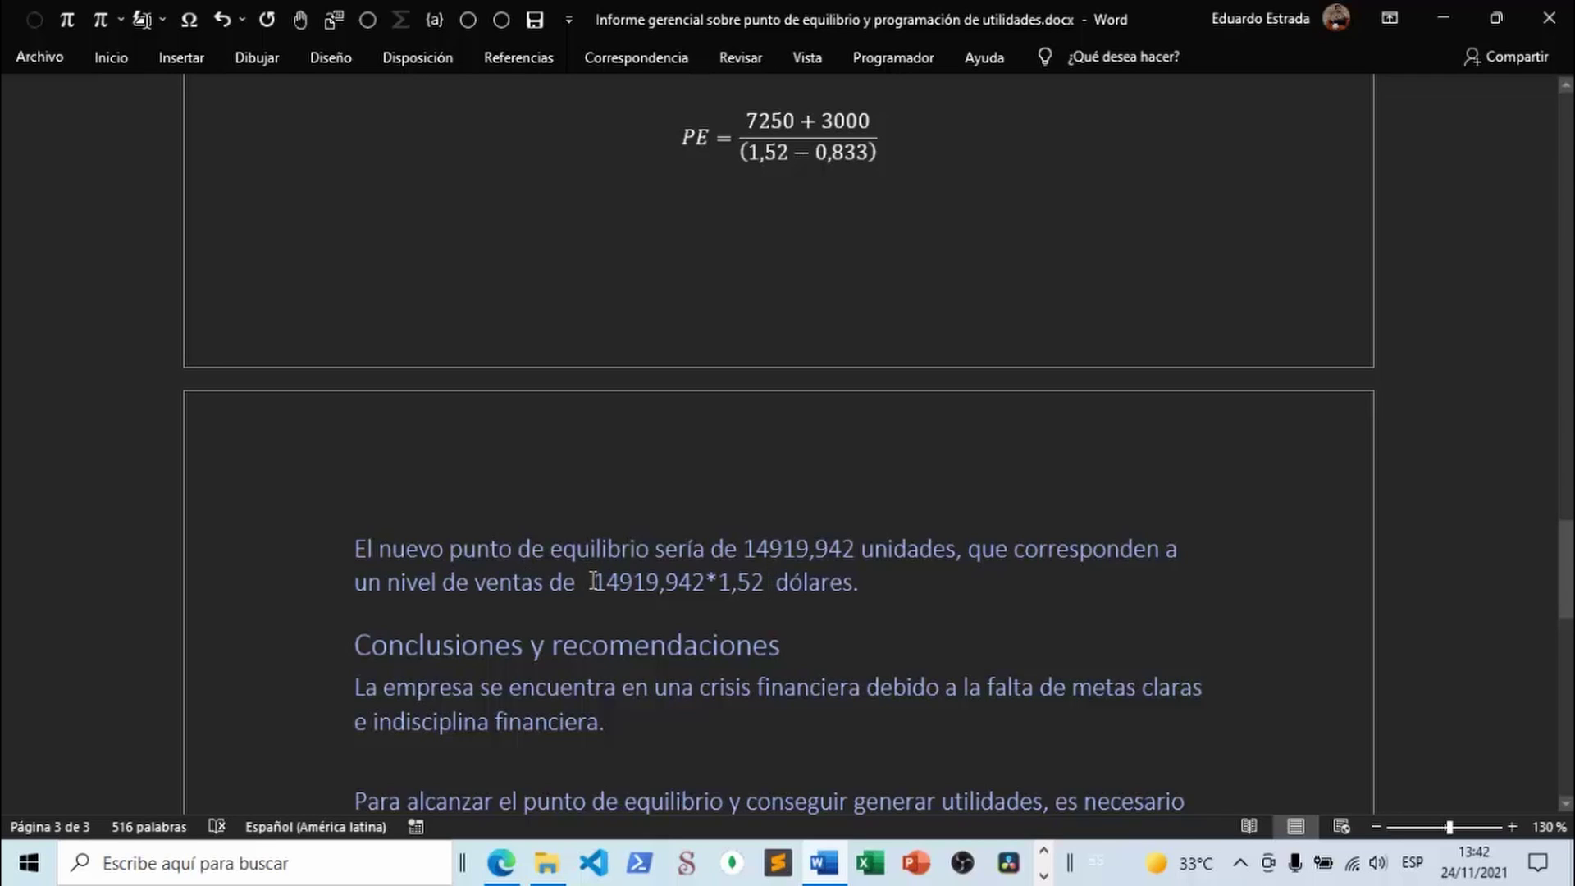
- Calculate 14919,942*1,52 and replace the expression with 22678,312
drag(626, 580, 755, 578)
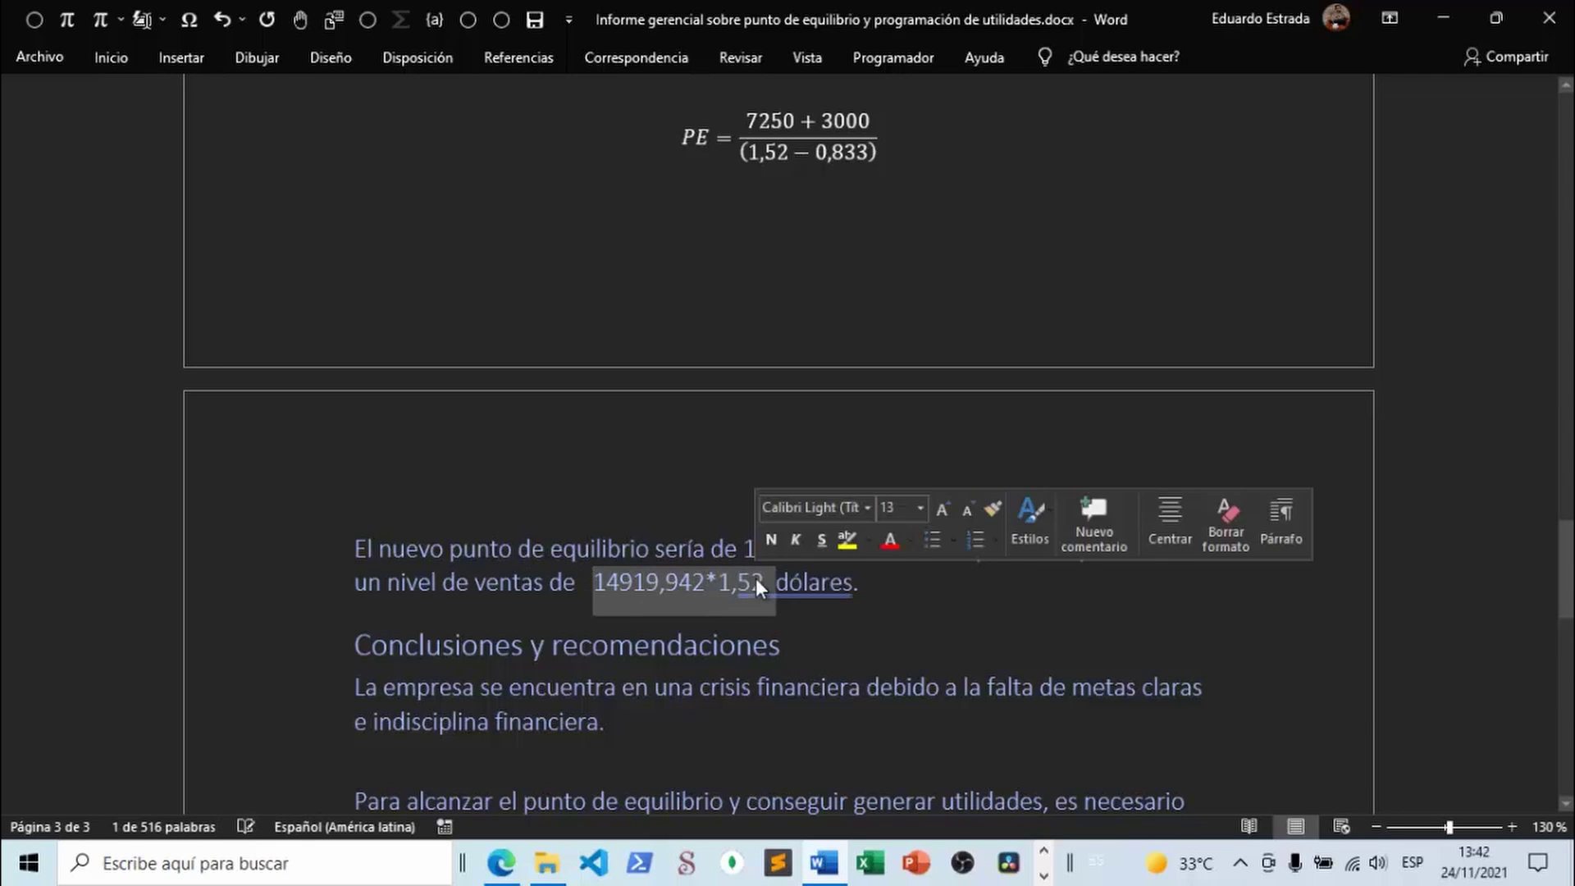
key(alt)
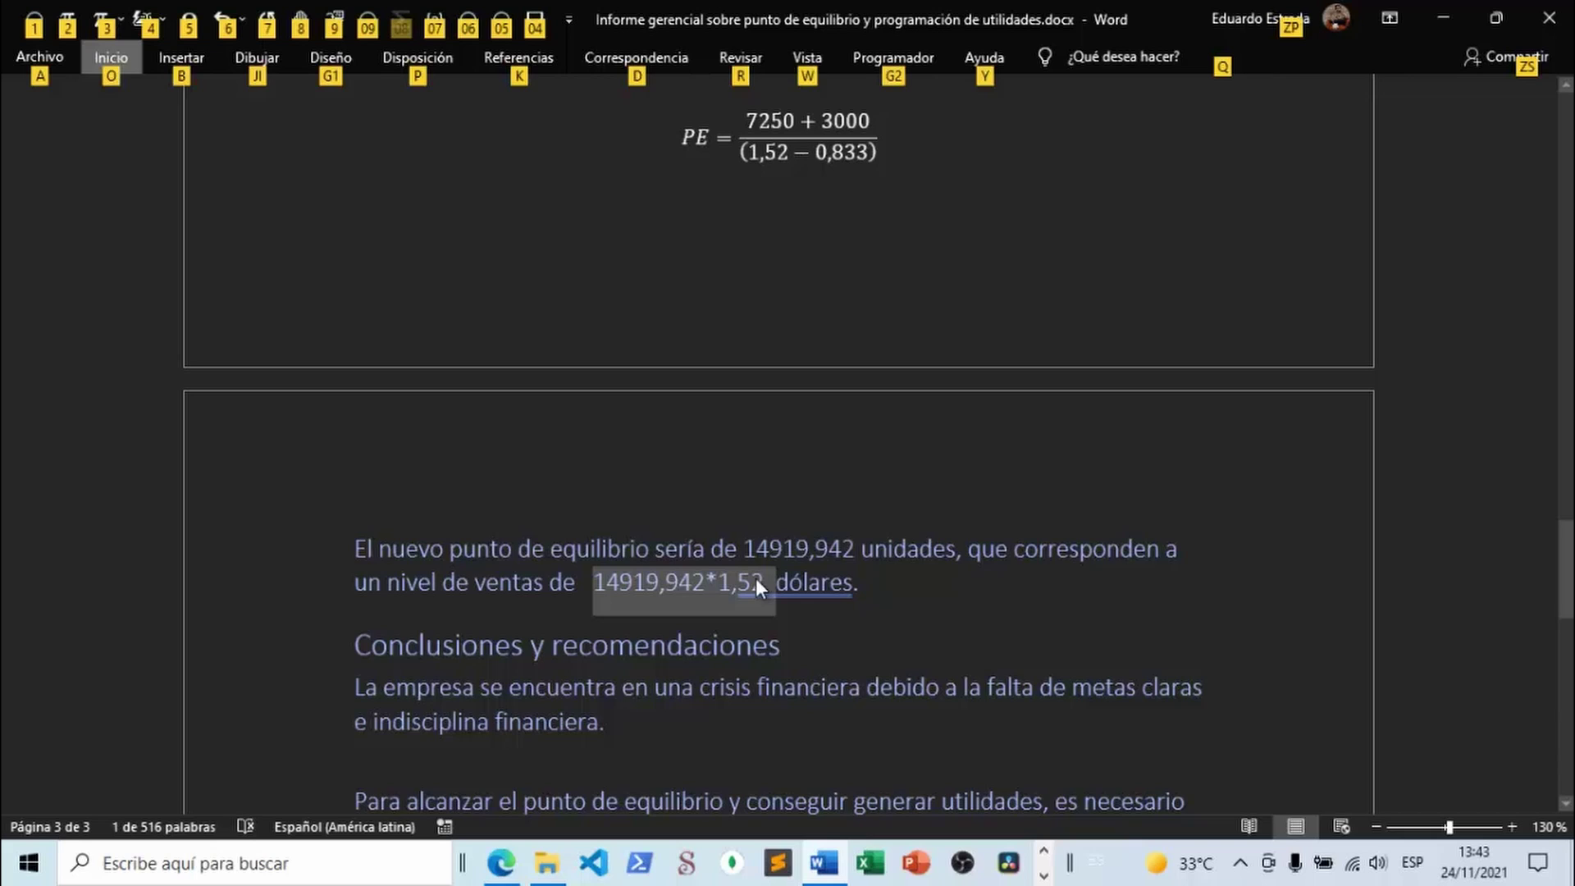
key(1)
text(22678,312)
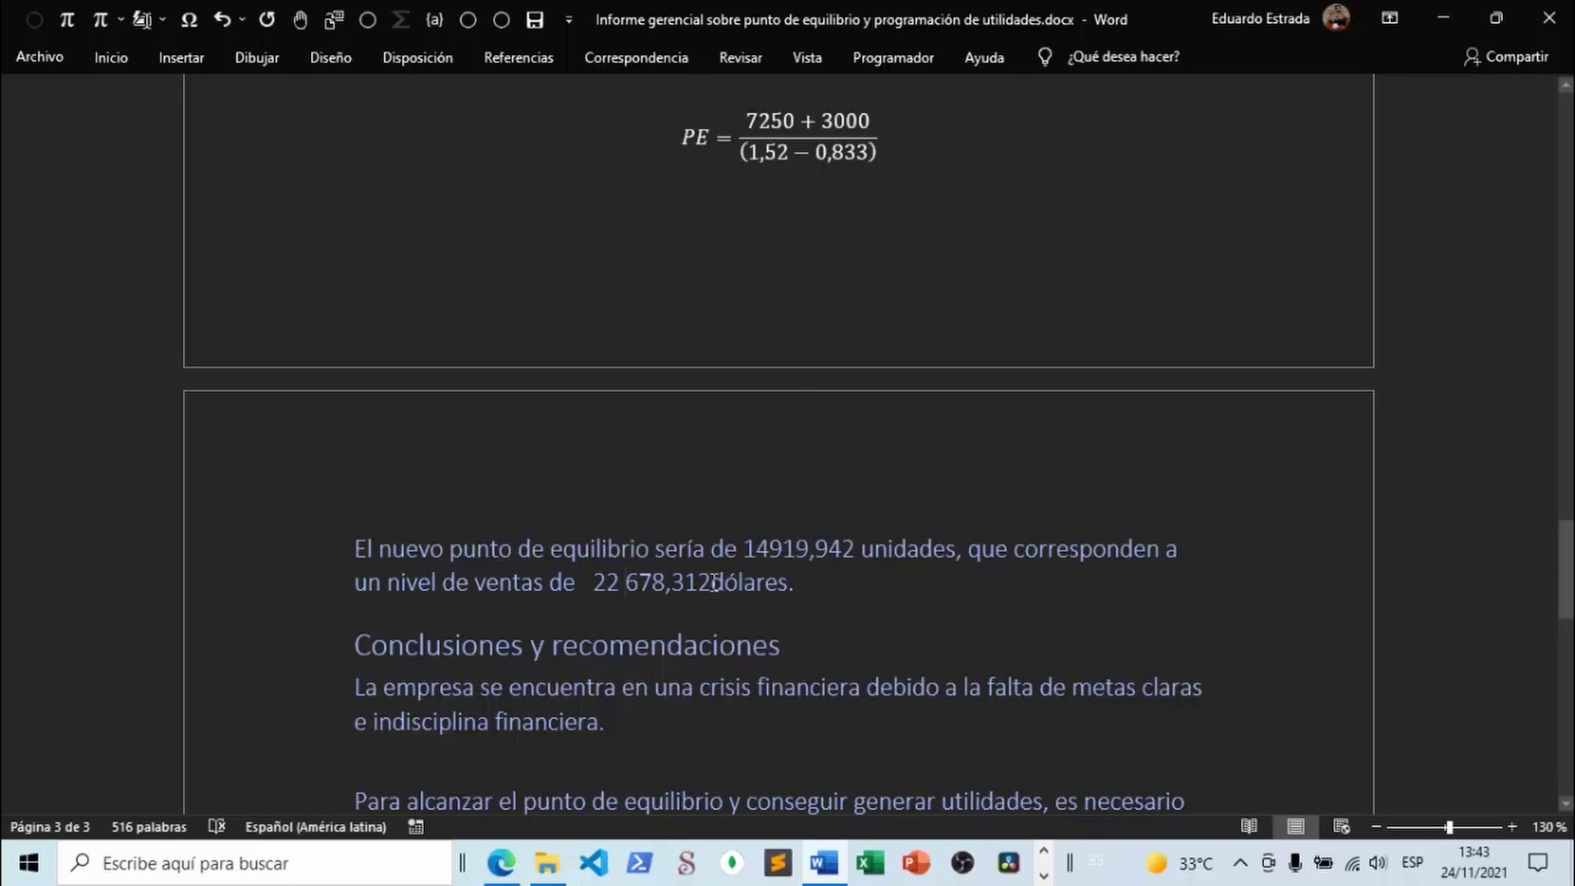
- Add a space after 22 678,312, then scroll through the report to review the conclusions
click(710, 583)
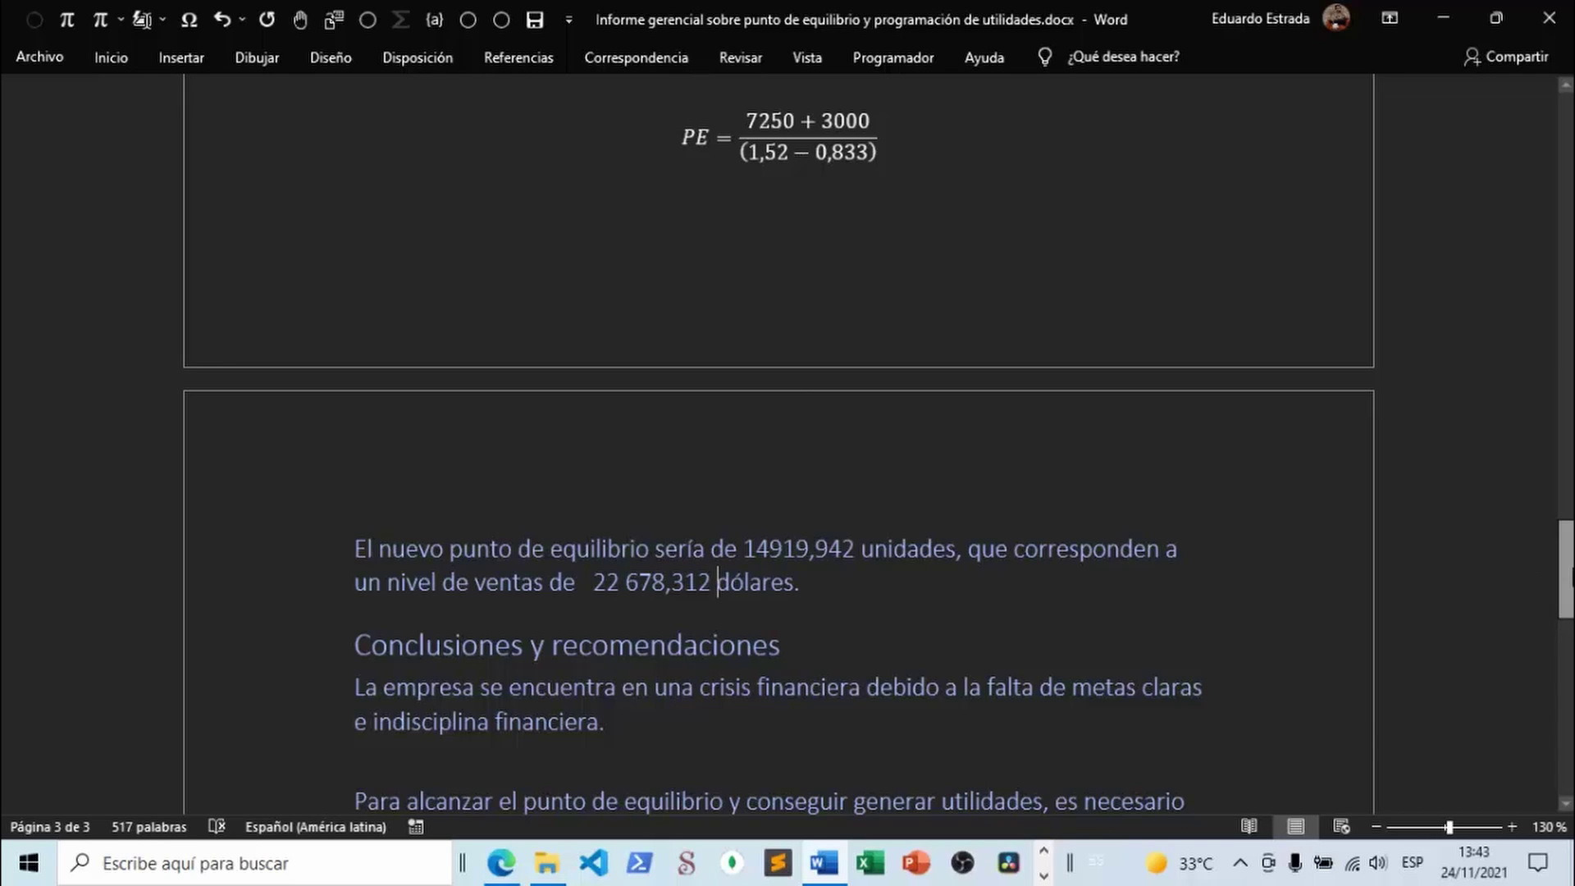
drag(1568, 578, 1568, 601)
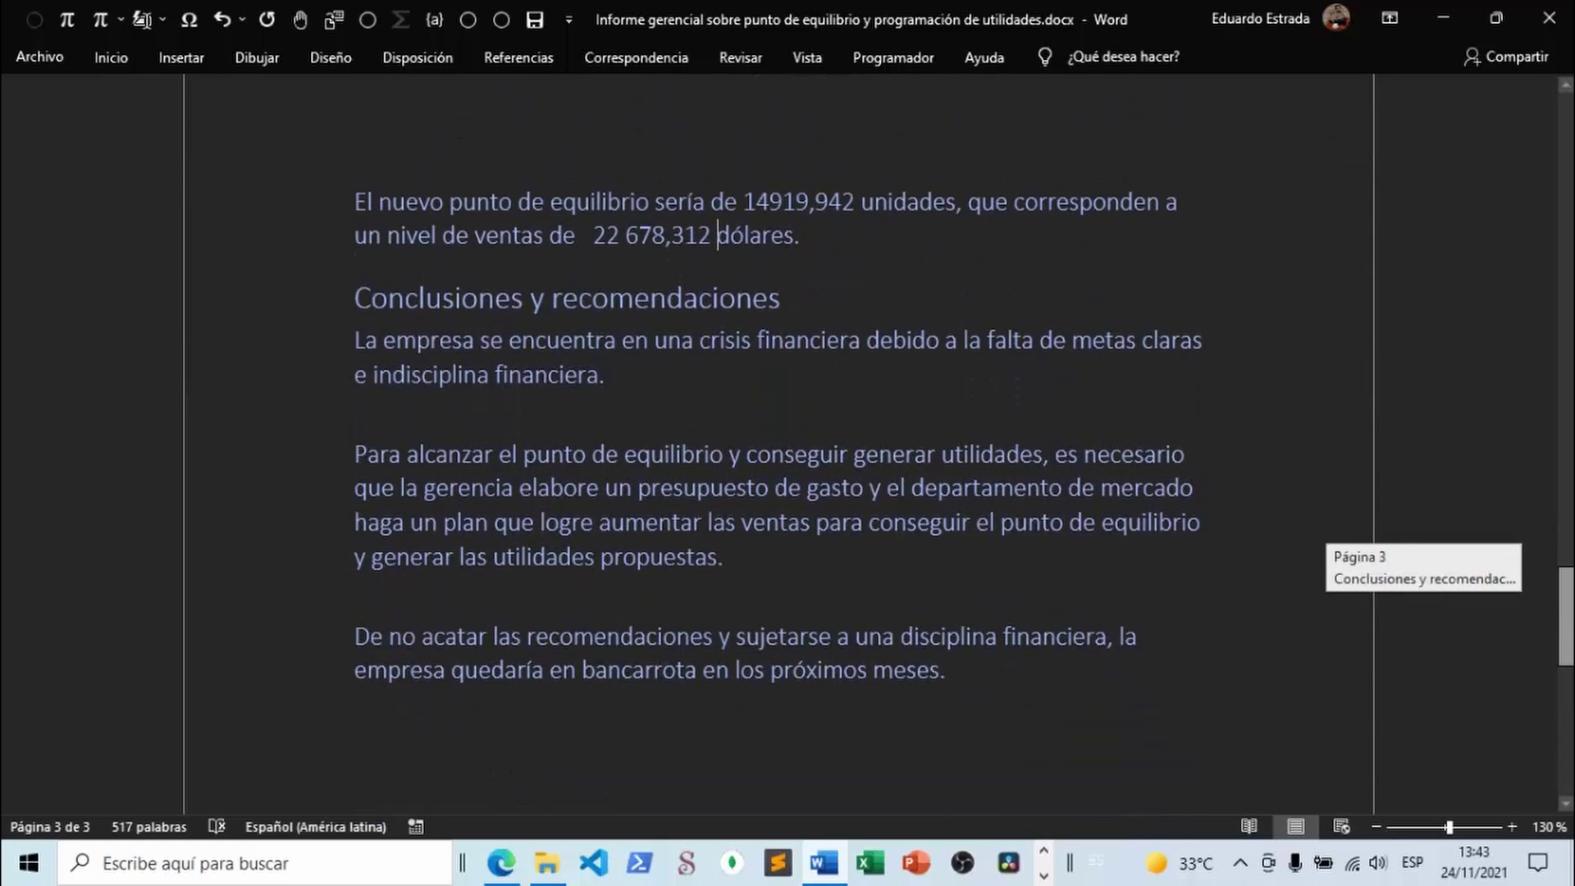
drag(1566, 601, 1566, 601)
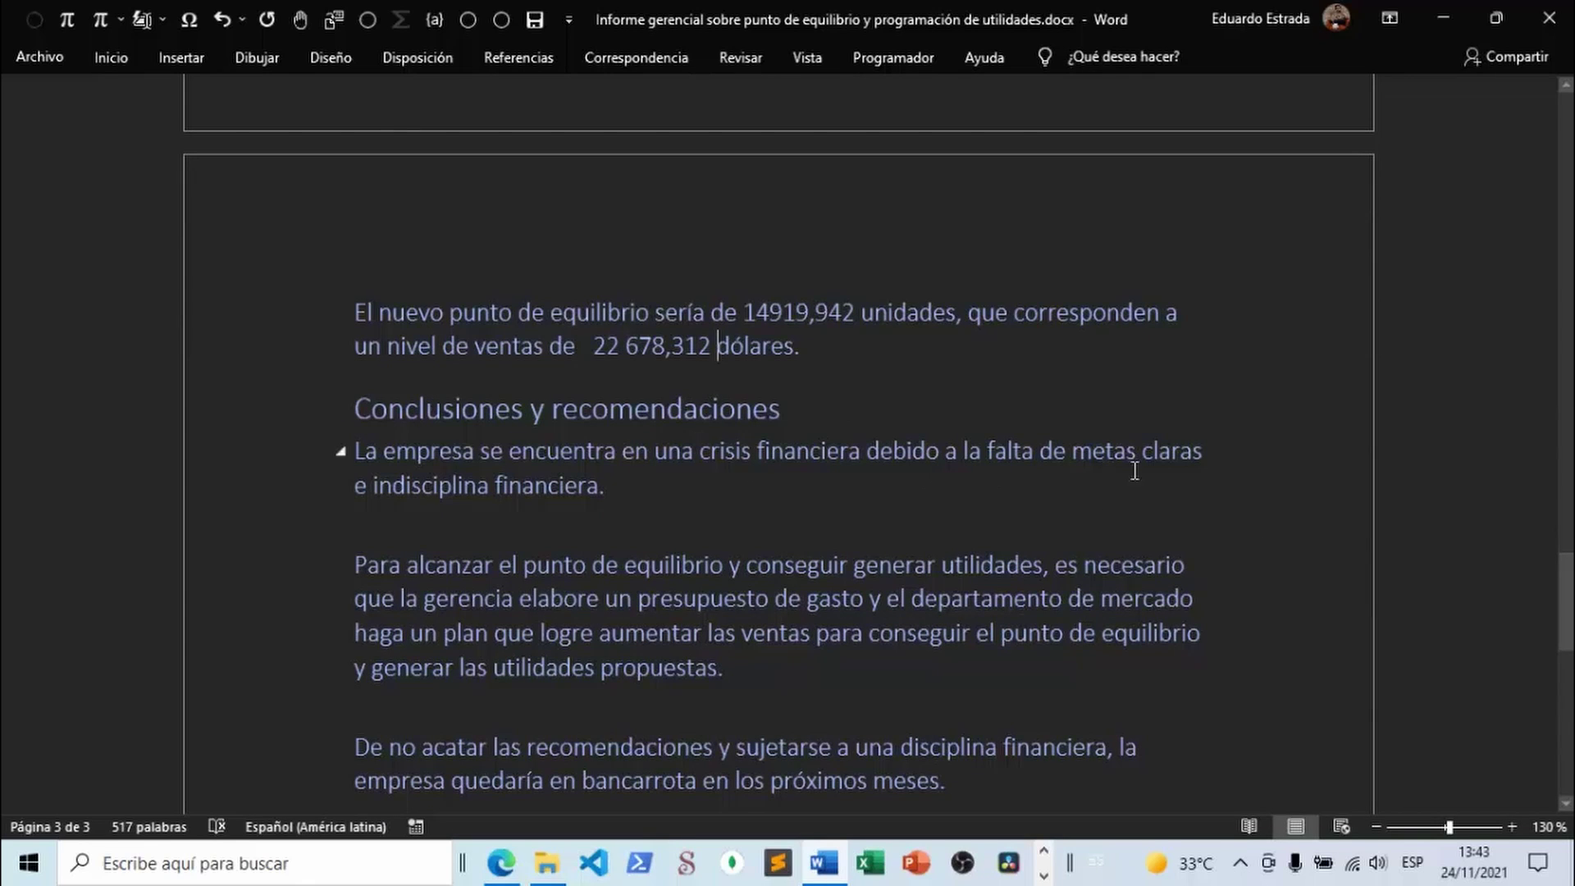
mouse_move(1566, 590)
mouse_down()
mouse_move(1559, 183)
mouse_move(1565, 624)
mouse_move(1567, 562)
mouse_up()
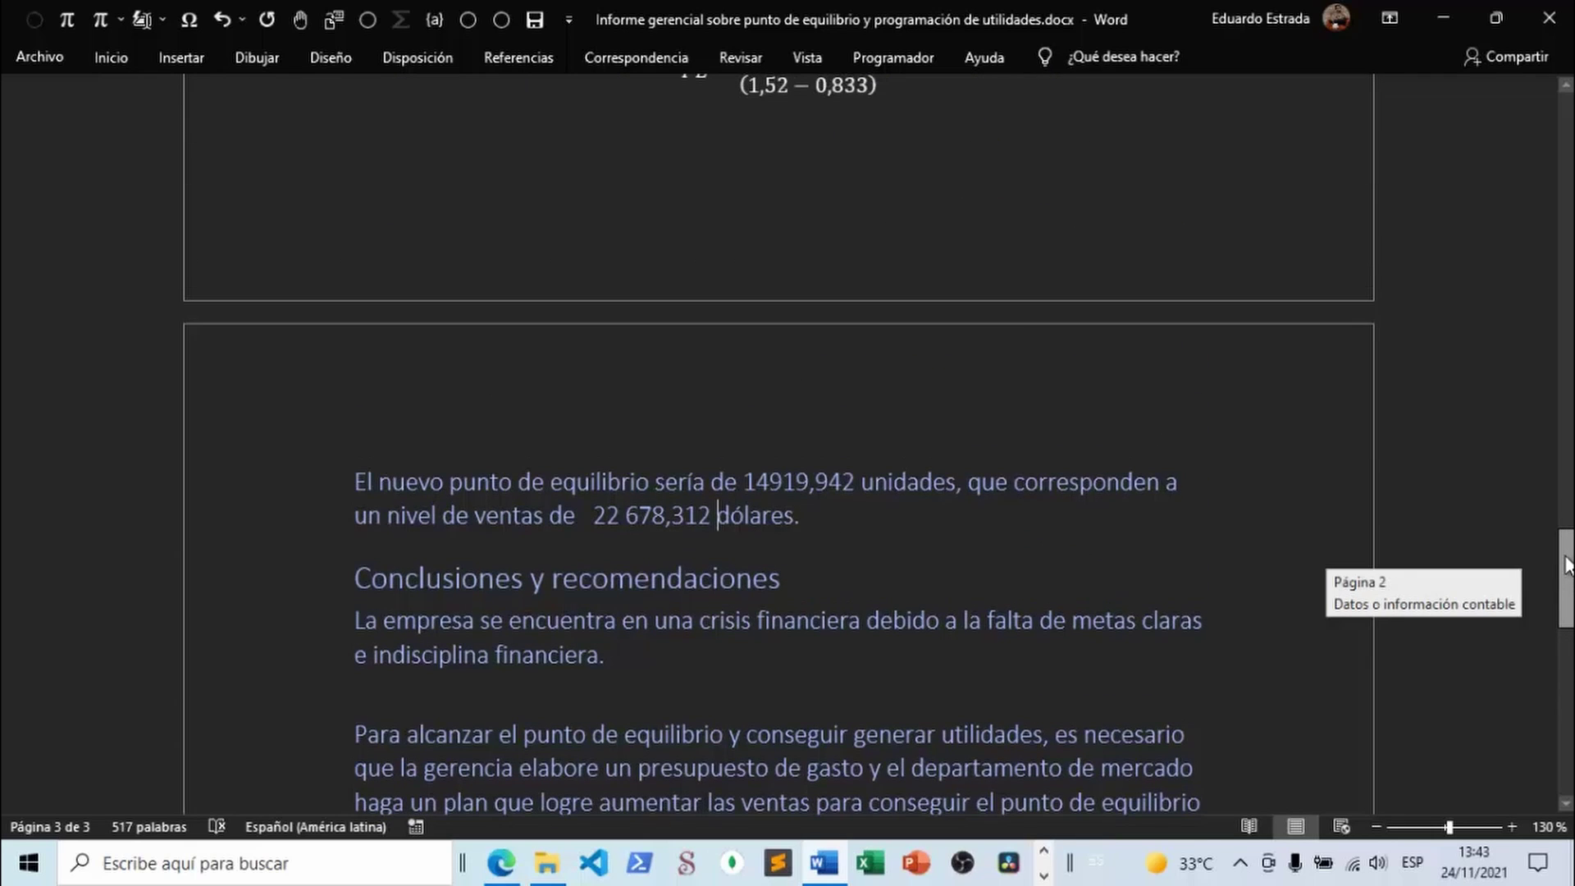